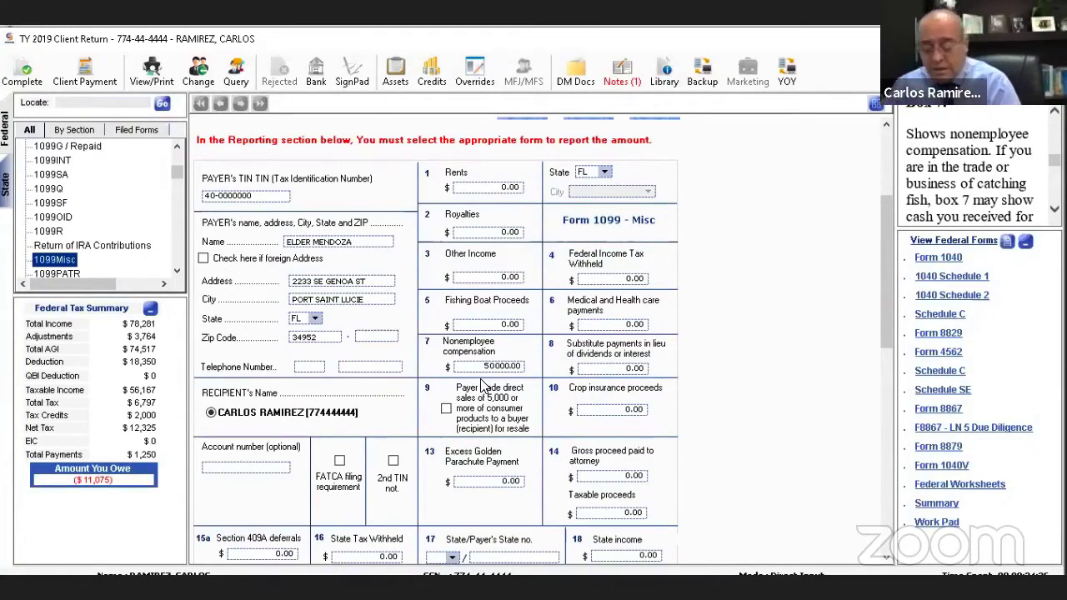
# - Save the 1099-Misc entry and reopen the same payer's record for editing
pyautogui.scroll(-10, 481, 387)
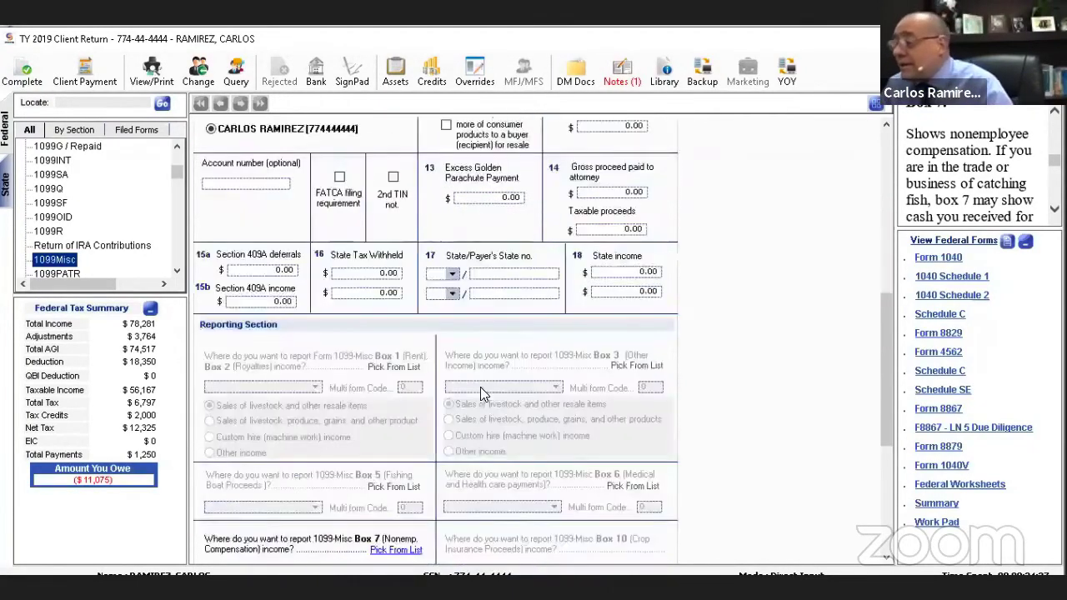
pyautogui.click(576, 544)
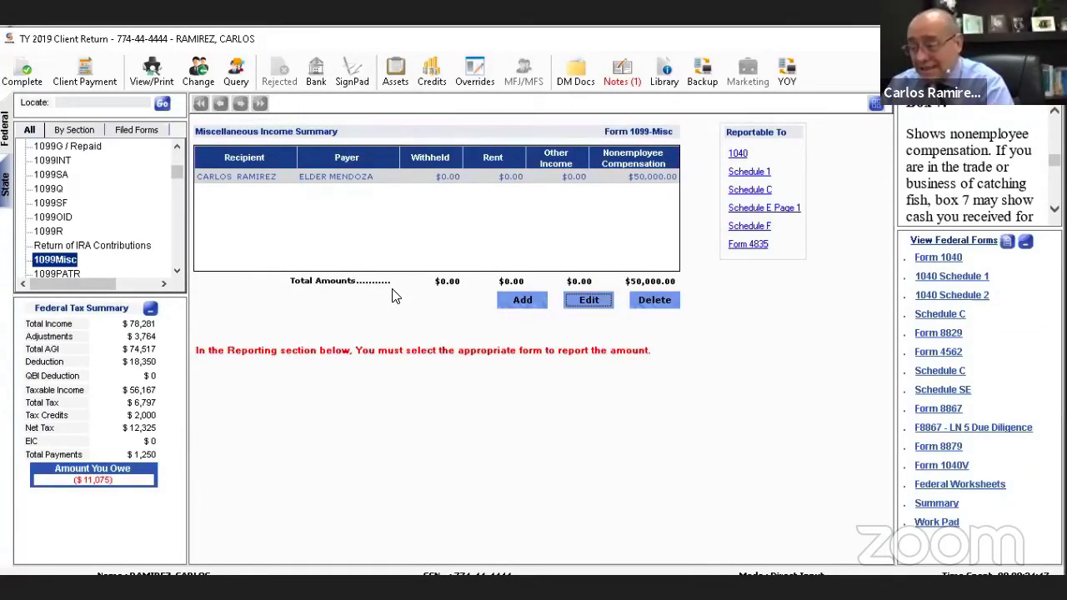
pyautogui.click(589, 302)
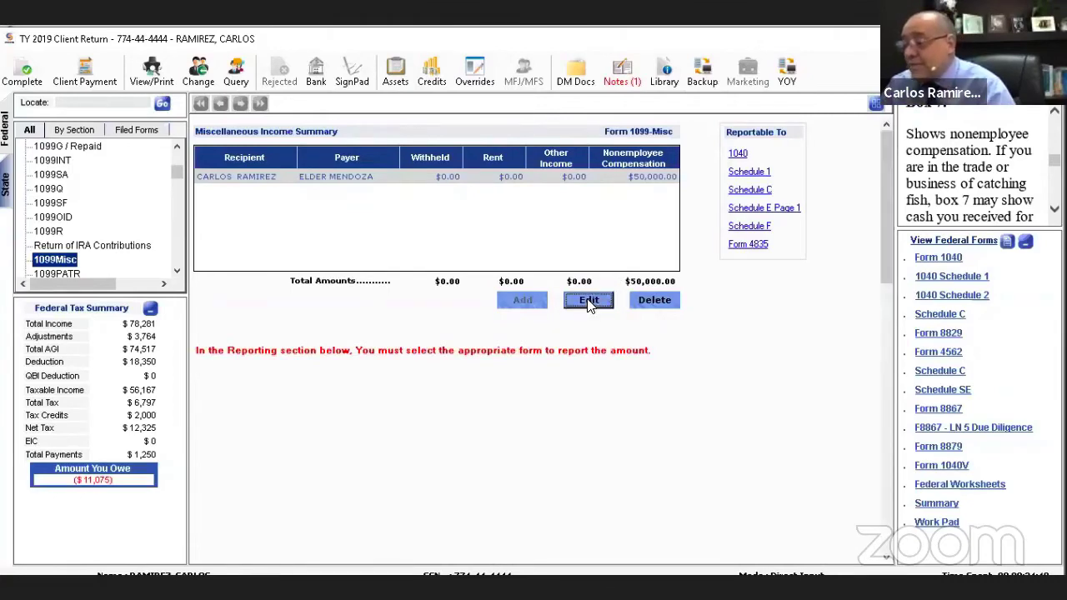
# - Report the 1099-Misc Box 7 nonemployee compensation on the existing Schedule C for tax preparation
pyautogui.scroll(-15, 374, 355)
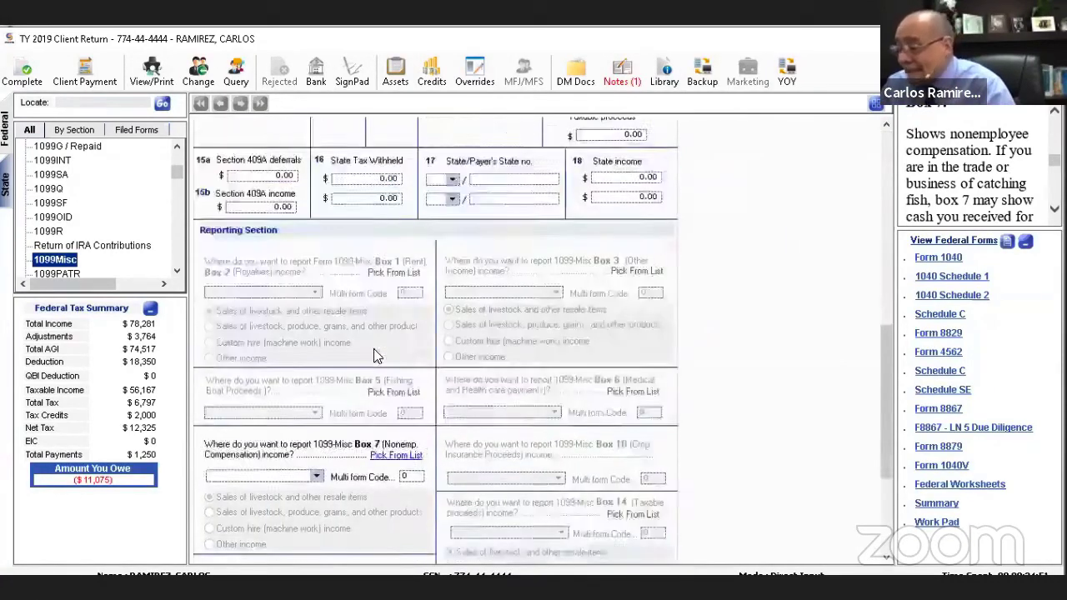
pyautogui.scroll(-3, 374, 349)
pyautogui.click(392, 247)
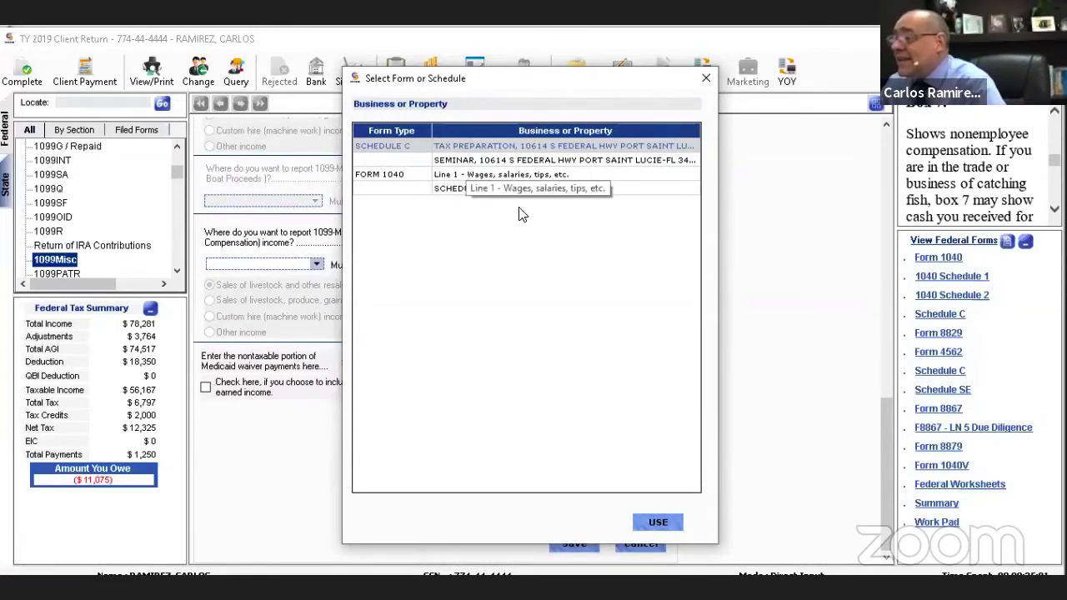
pyautogui.click(642, 519)
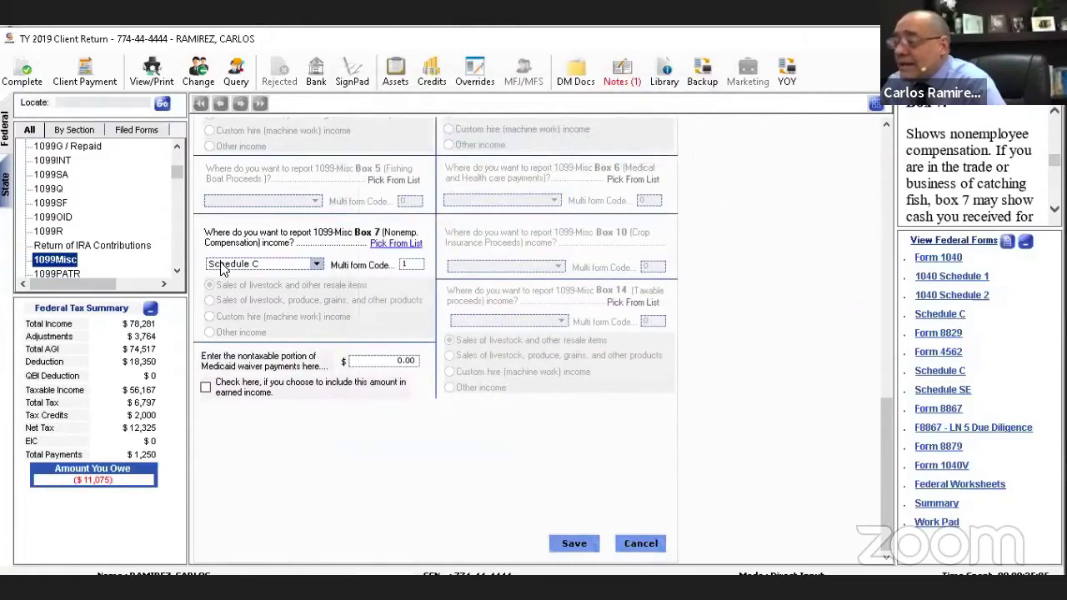
pyautogui.doubleClick(417, 264)
pyautogui.scroll(5, 412, 267)
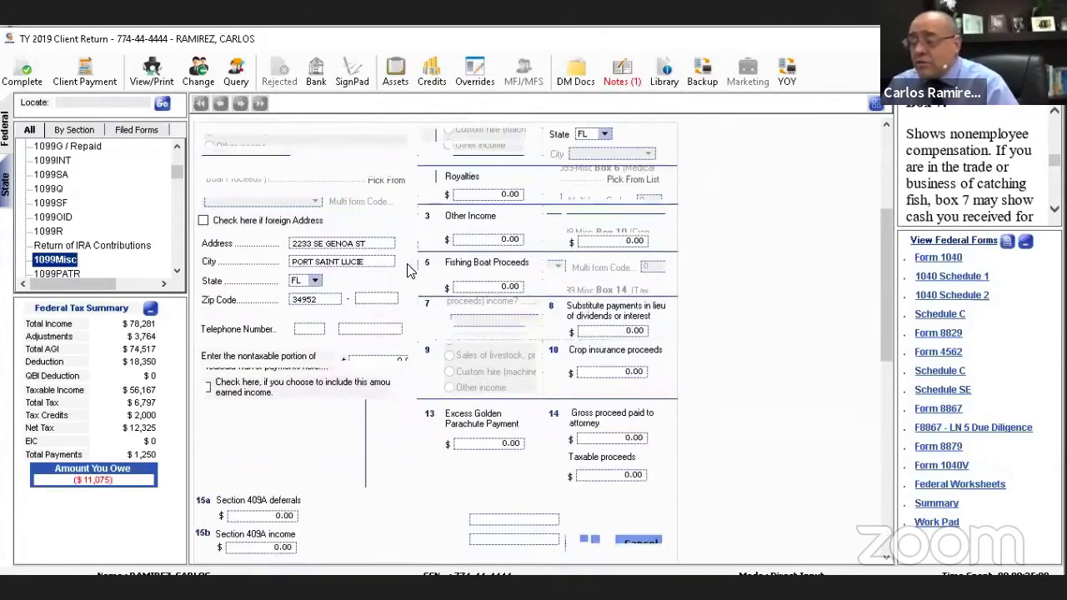
pyautogui.scroll(-5, 373, 379)
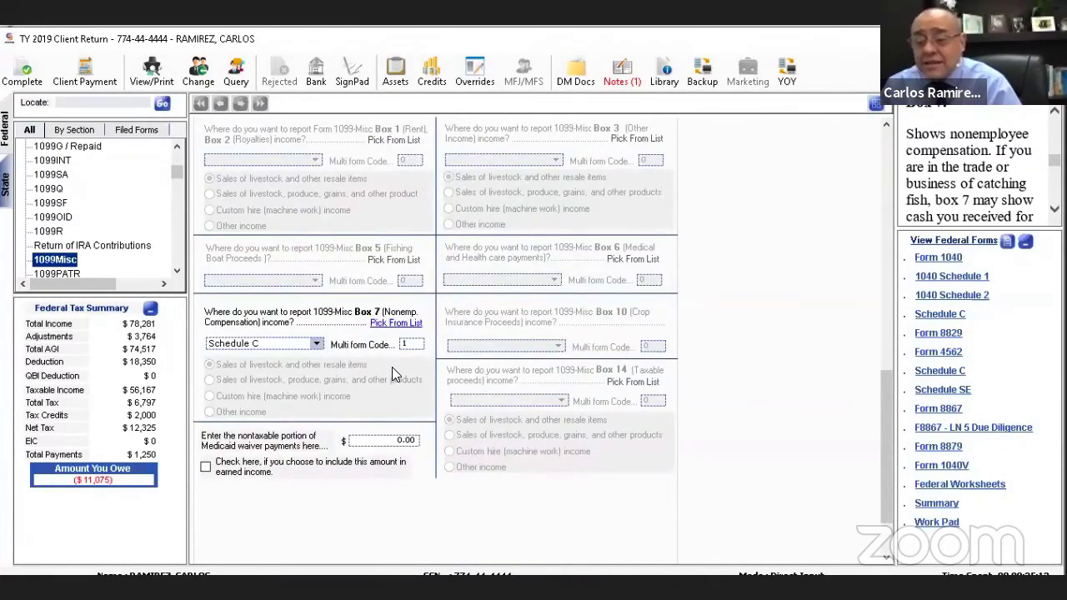
# - Review the available Box 7 reporting forms, keep Schedule C selected, and save the 1099-Misc record
pyautogui.click(318, 346)
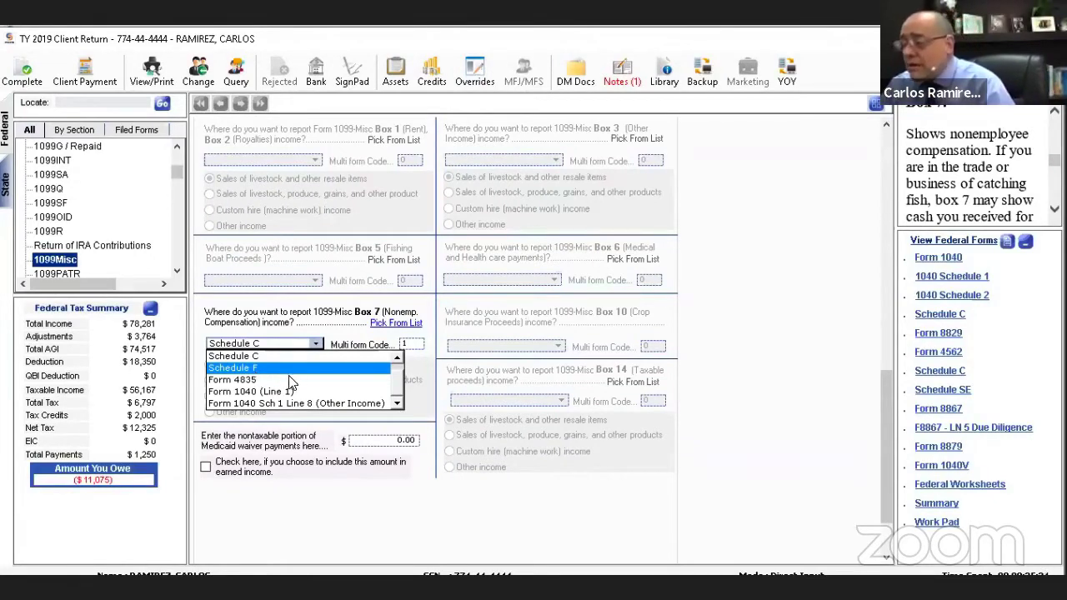
pyautogui.click(397, 364)
pyautogui.scroll(-1, 397, 375)
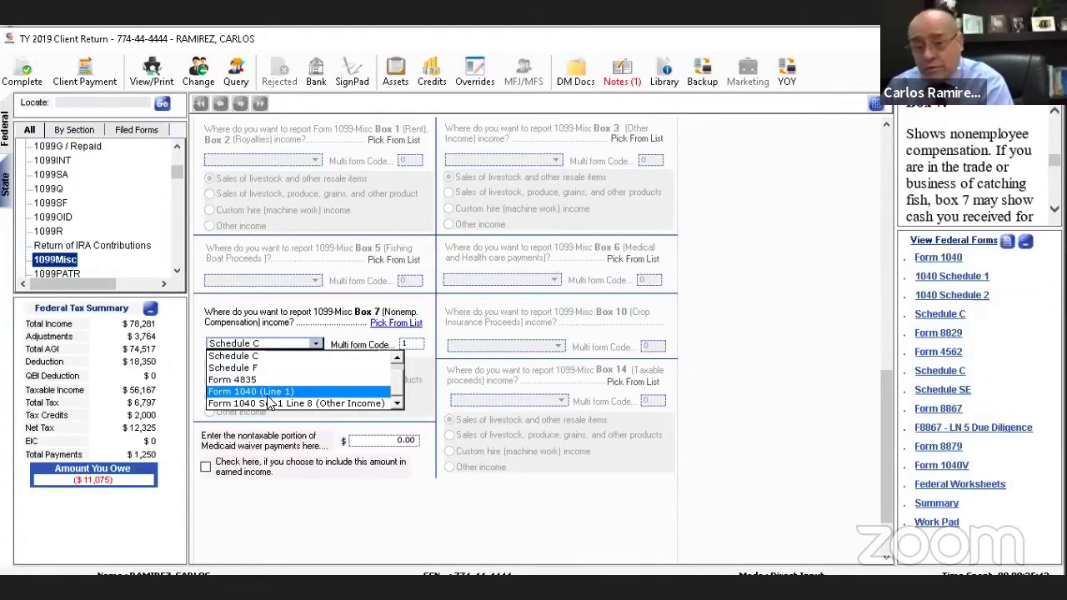
pyautogui.click(723, 378)
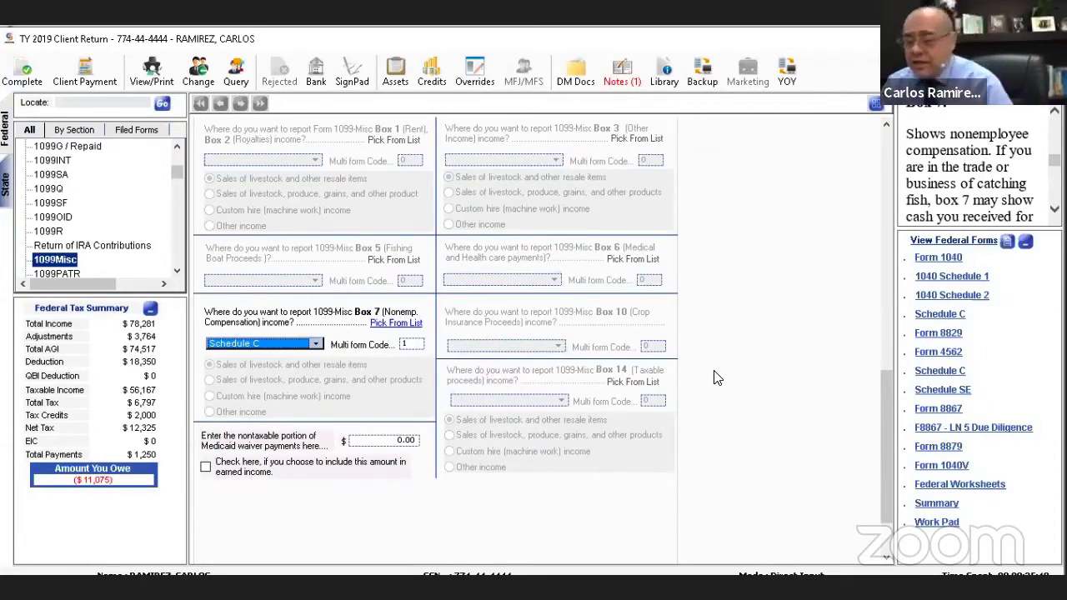
pyautogui.scroll(-2, 734, 372)
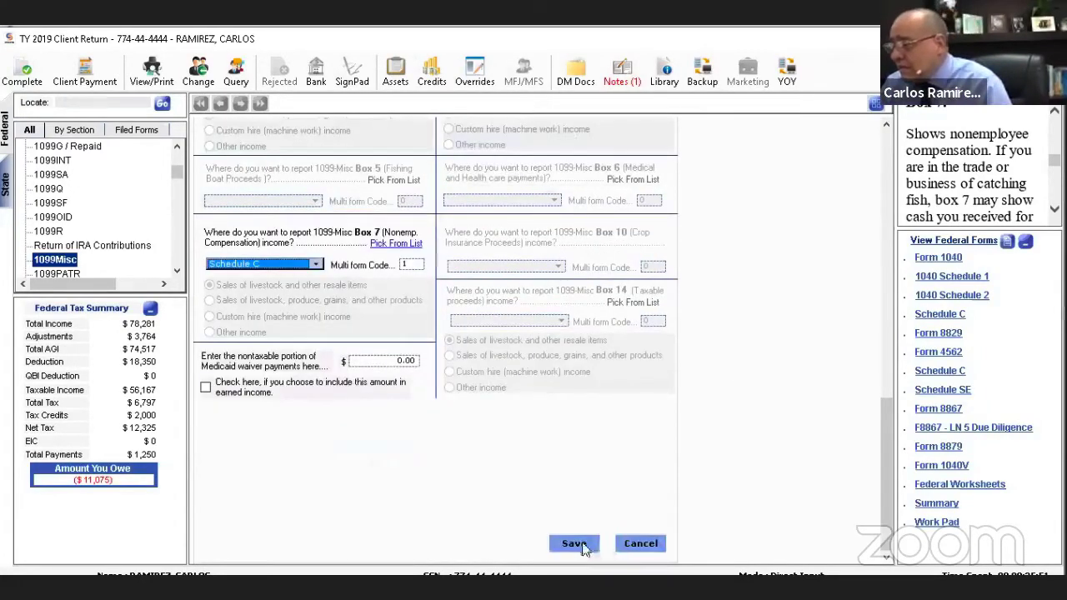
pyautogui.click(584, 546)
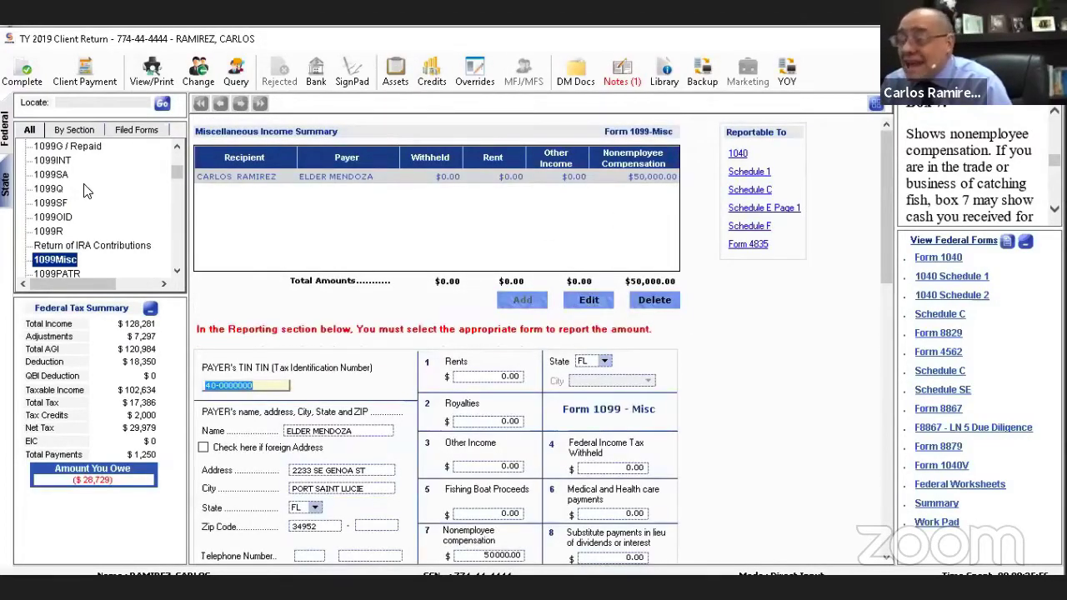
# - Locate and open the Schedule C - Profit or Loss From Business input screen
pyautogui.moveTo(175, 172); pyautogui.dragTo(177, 150)
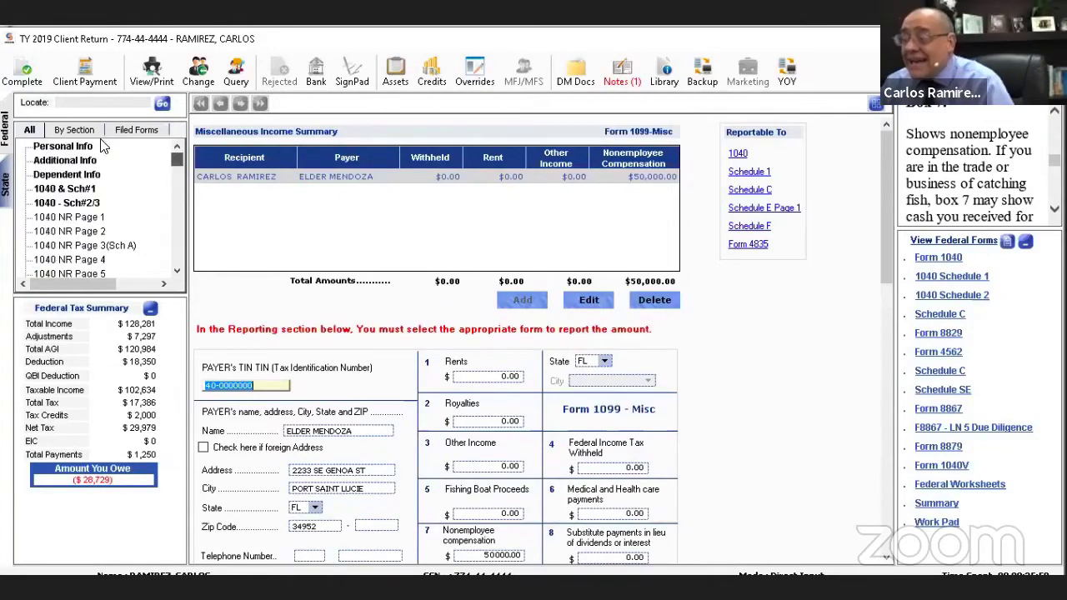
pyautogui.click(71, 103)
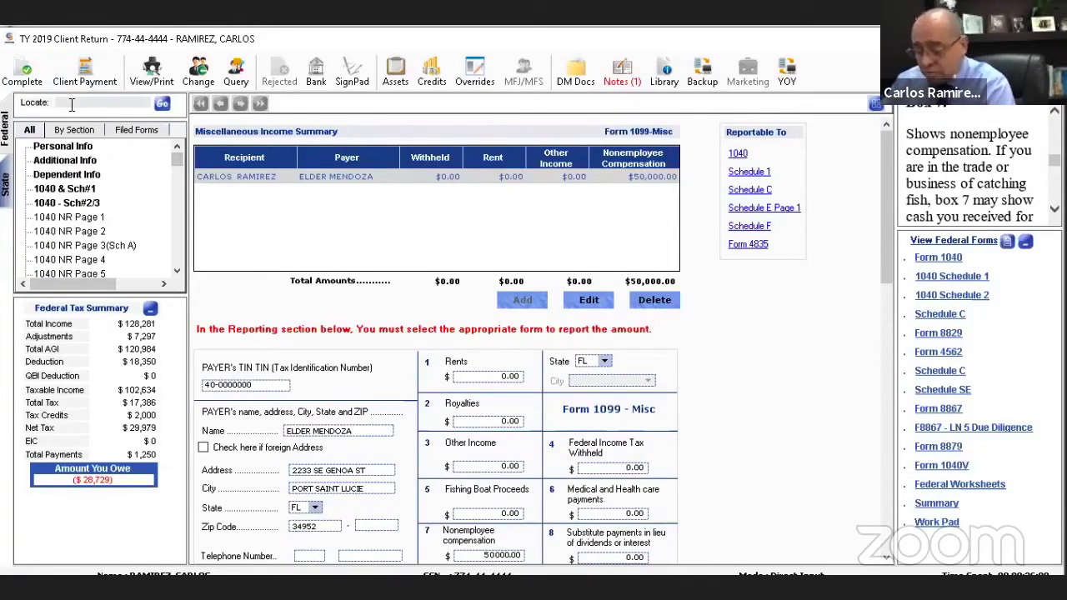
pyautogui.write('sch')
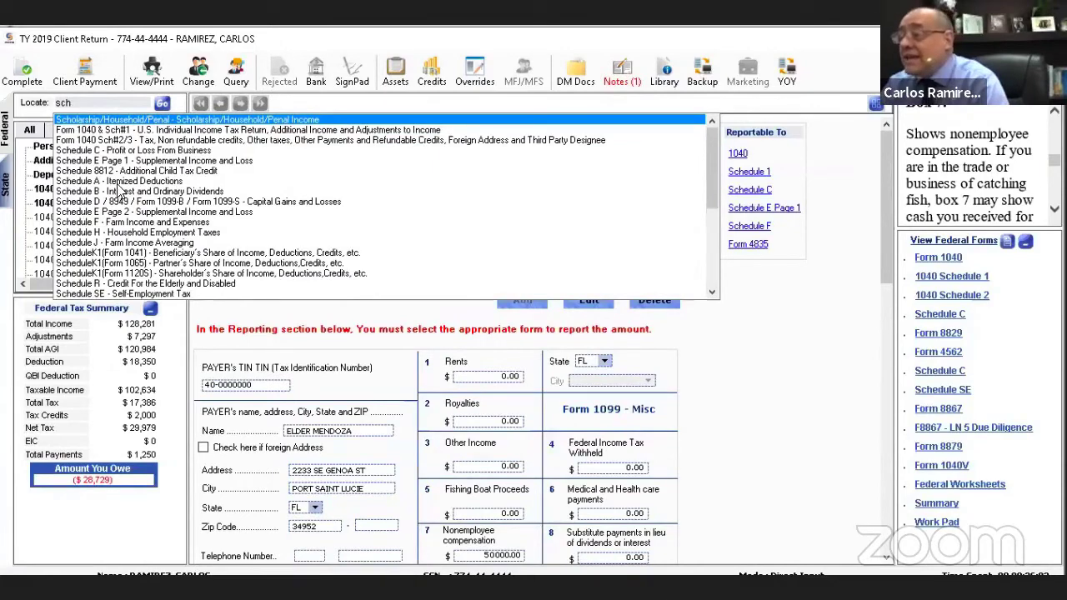
pyautogui.click(104, 151)
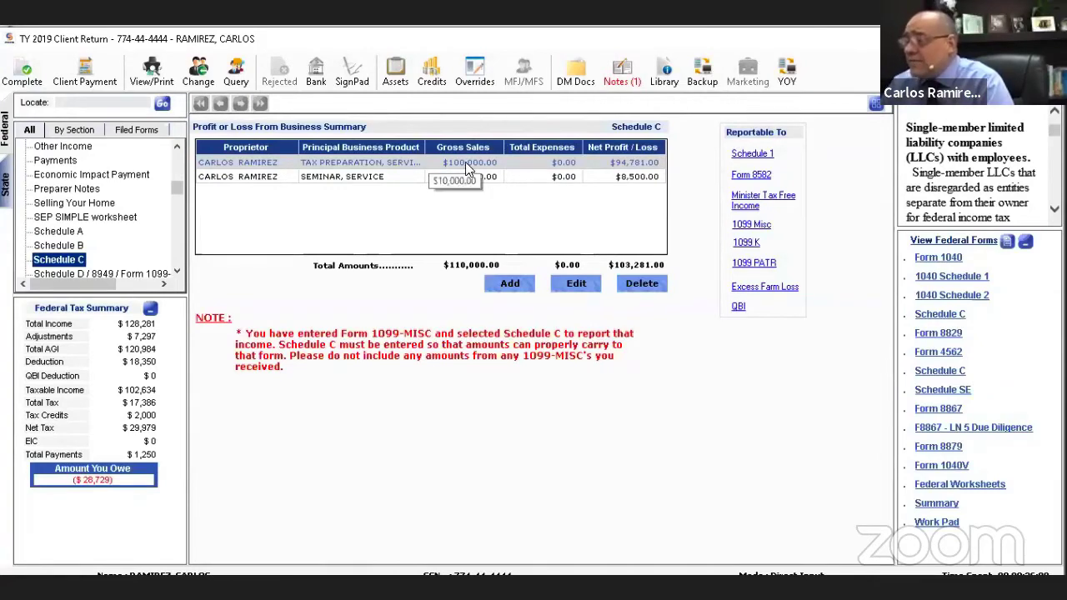
# - Delete the existing tax preparation and seminar business records from Schedule C
pyautogui.click(641, 284)
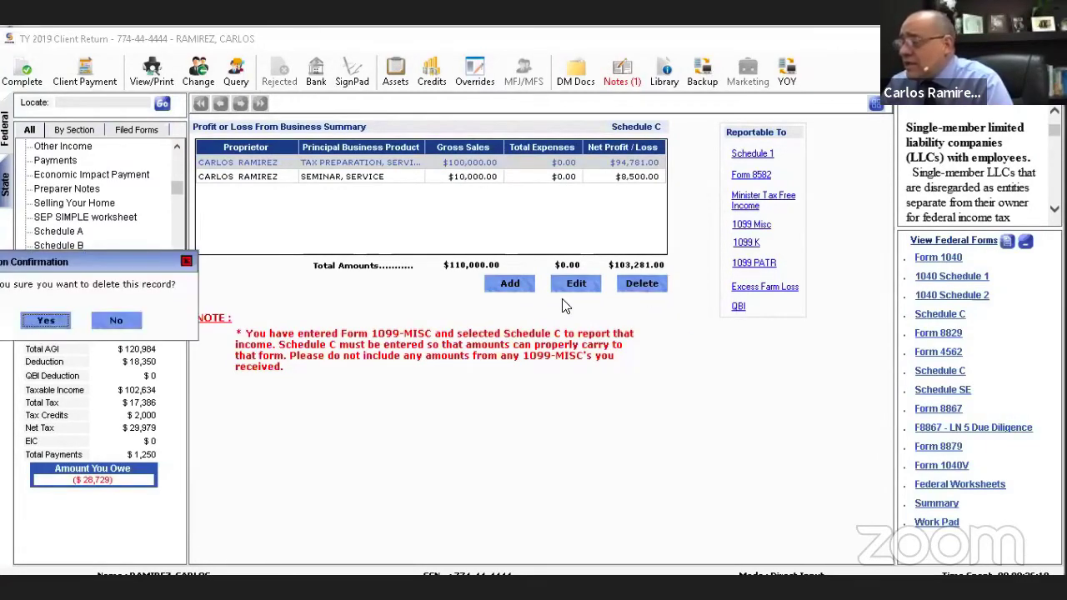
pyautogui.click(45, 330)
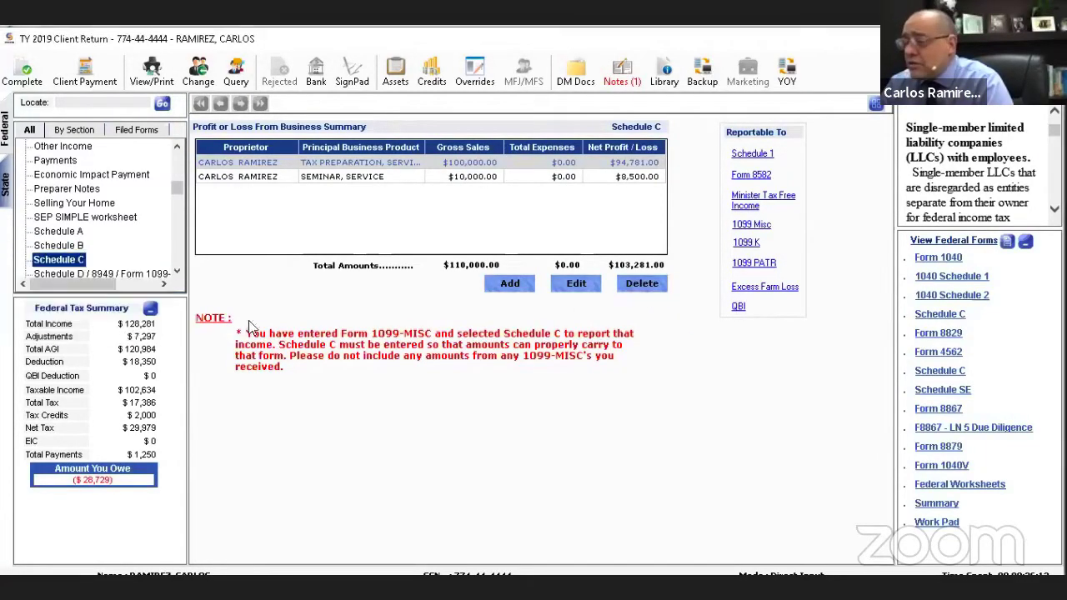
pyautogui.click(644, 287)
pyautogui.click(58, 323)
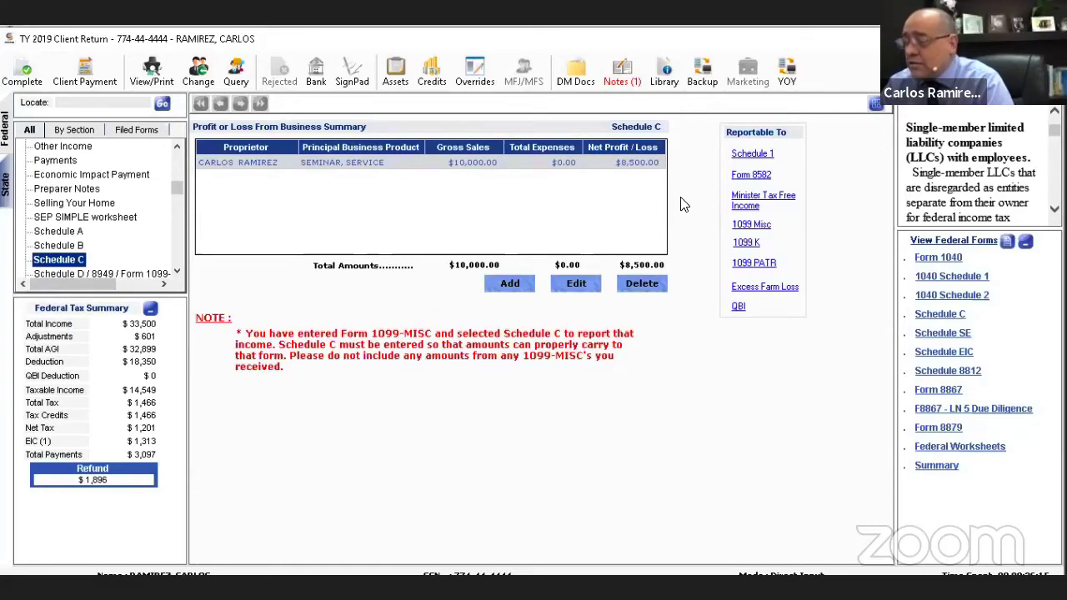
# - Add a new Schedule C business record and try to open the linked 1099 Misc from its income section
pyautogui.click(510, 284)
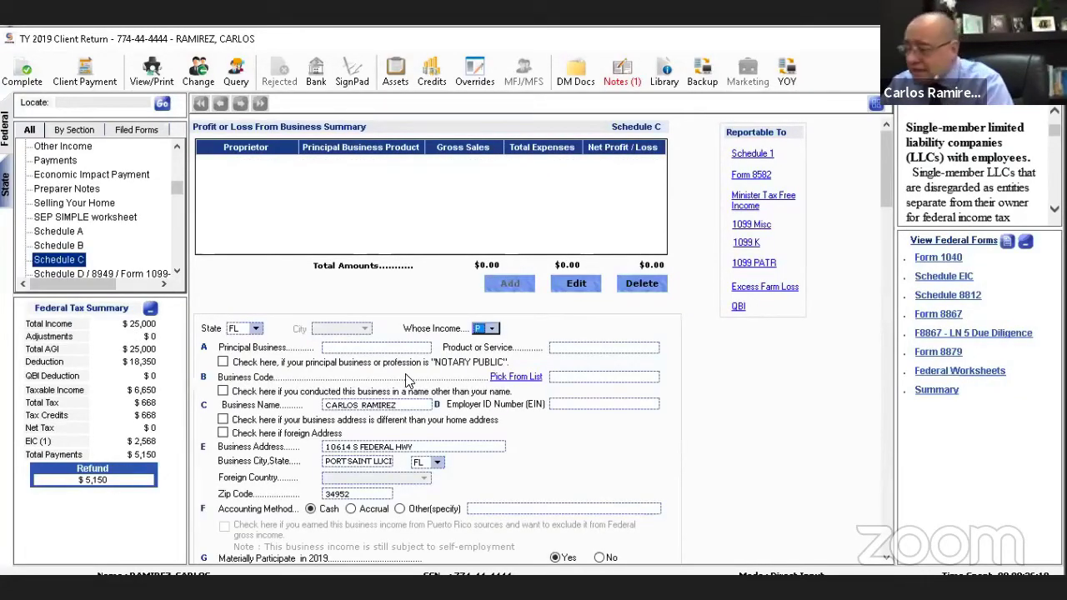
pyautogui.scroll(-5, 405, 376)
pyautogui.scroll(-1, 470, 367)
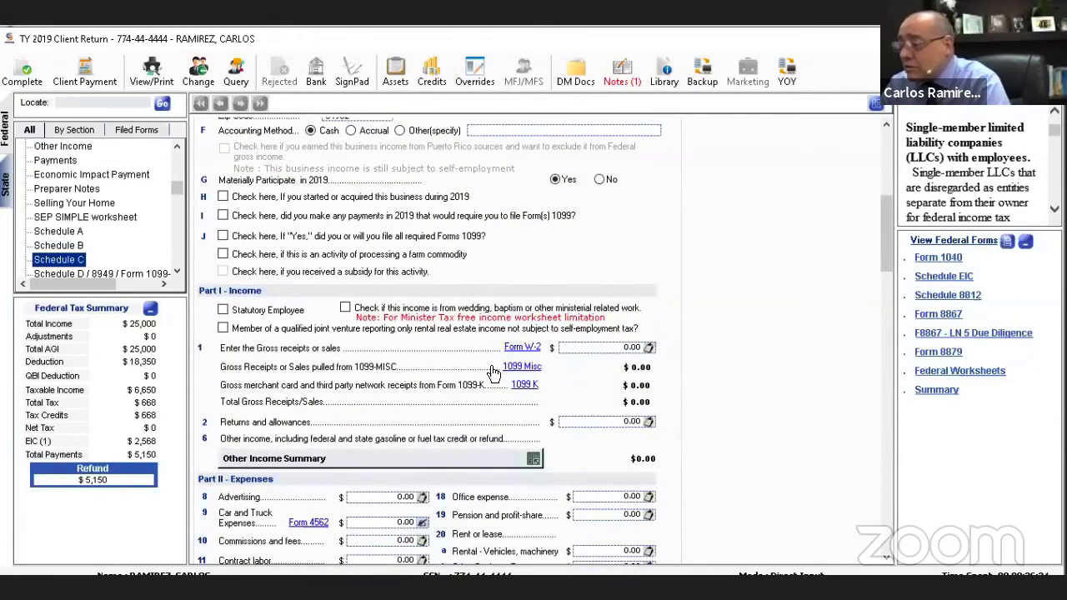
pyautogui.click(525, 374)
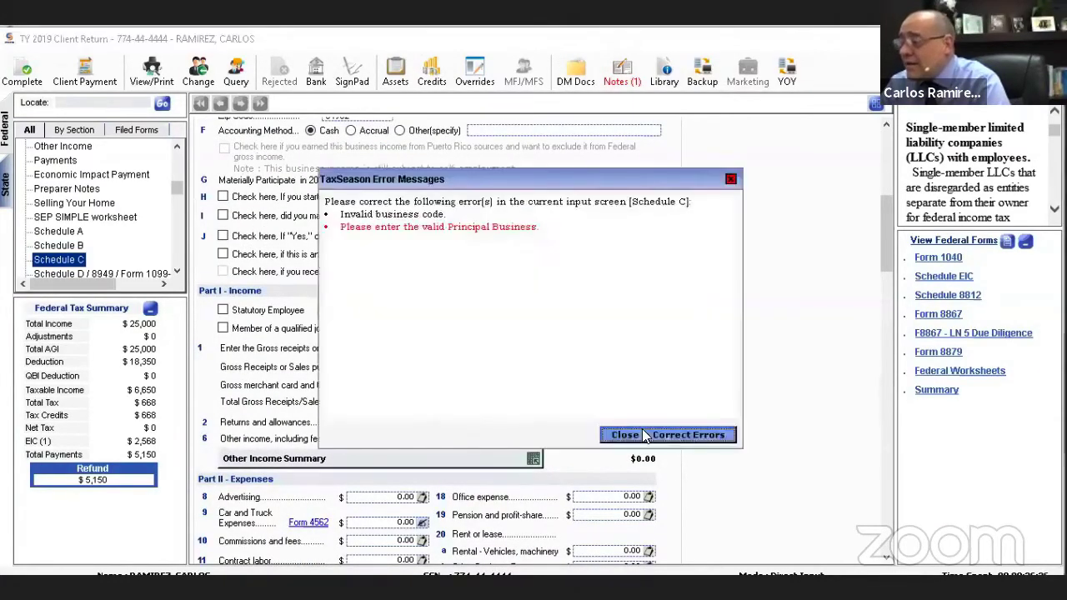
pyautogui.press('Return')
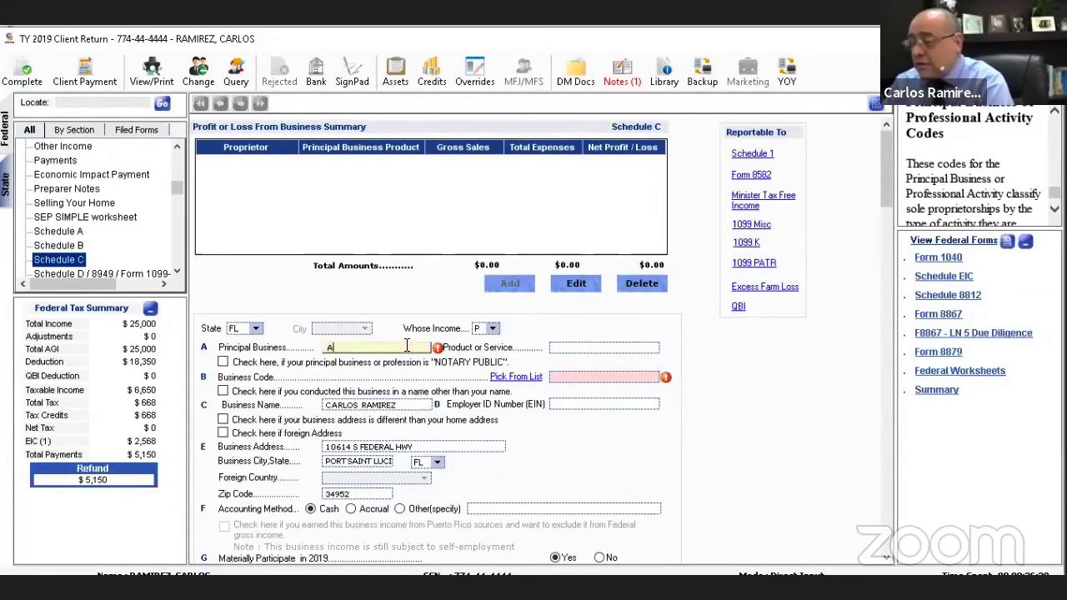
# - Enter ACCOUNTING as the principal business and SERVICE as the product or service
pyautogui.write('ACCOUNTING')
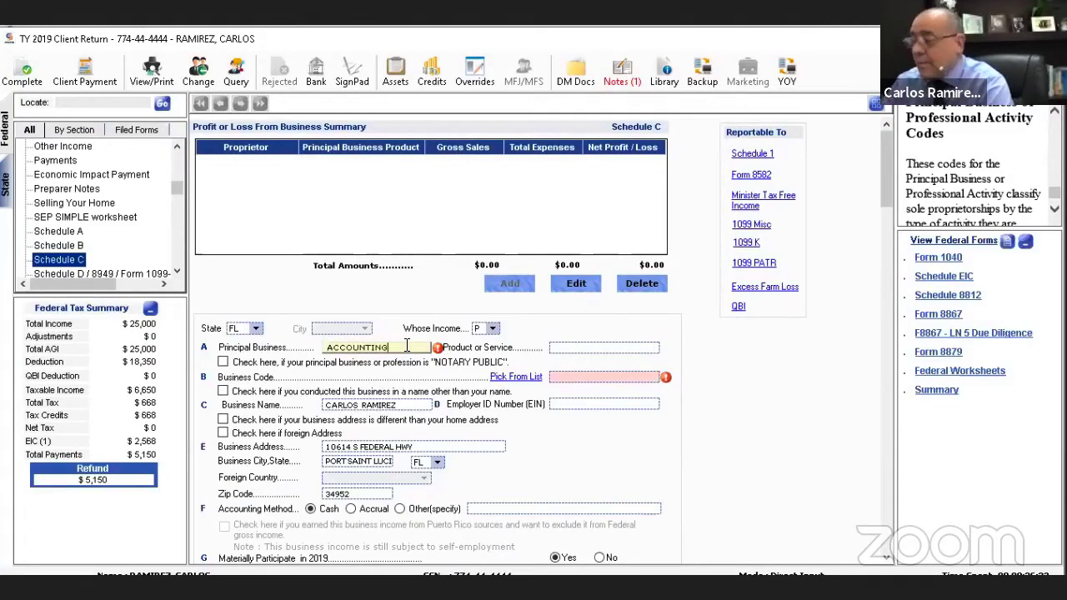
pyautogui.click(581, 349)
pyautogui.write('SERVICE')
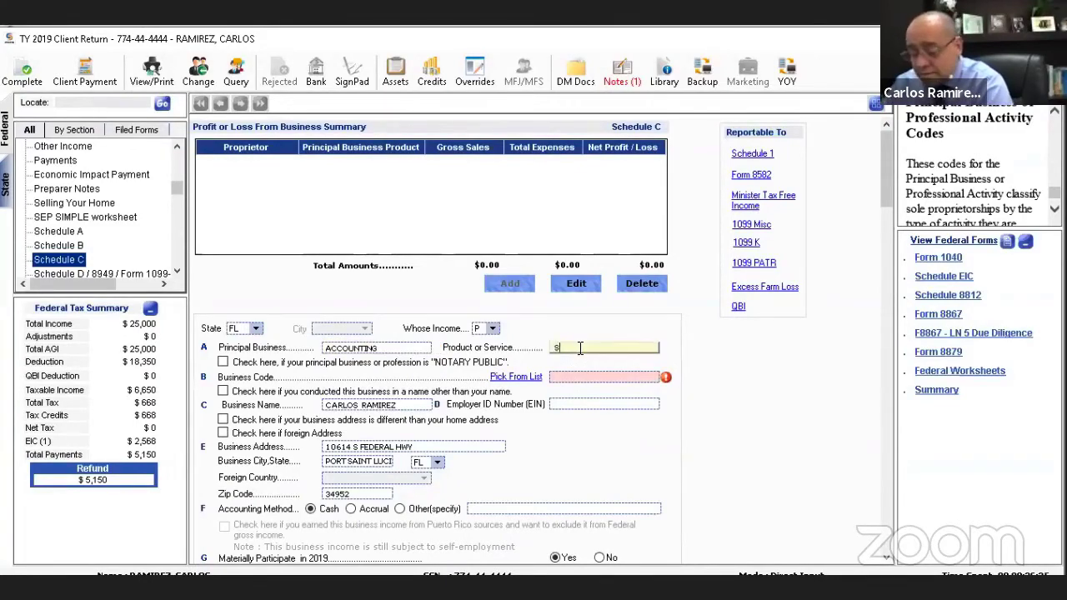
# - Set the business code to 541213, Tax preparation services, from the Professional, Scientific, & Technical Services category
pyautogui.click(517, 377)
pyautogui.scroll(-1, 233, 358)
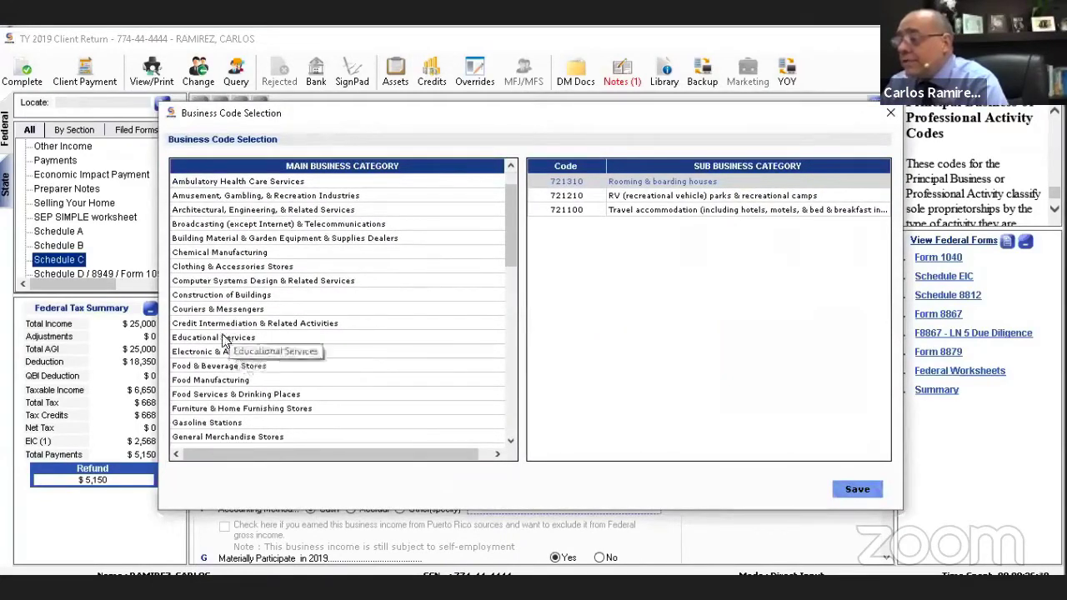
pyautogui.click(223, 339)
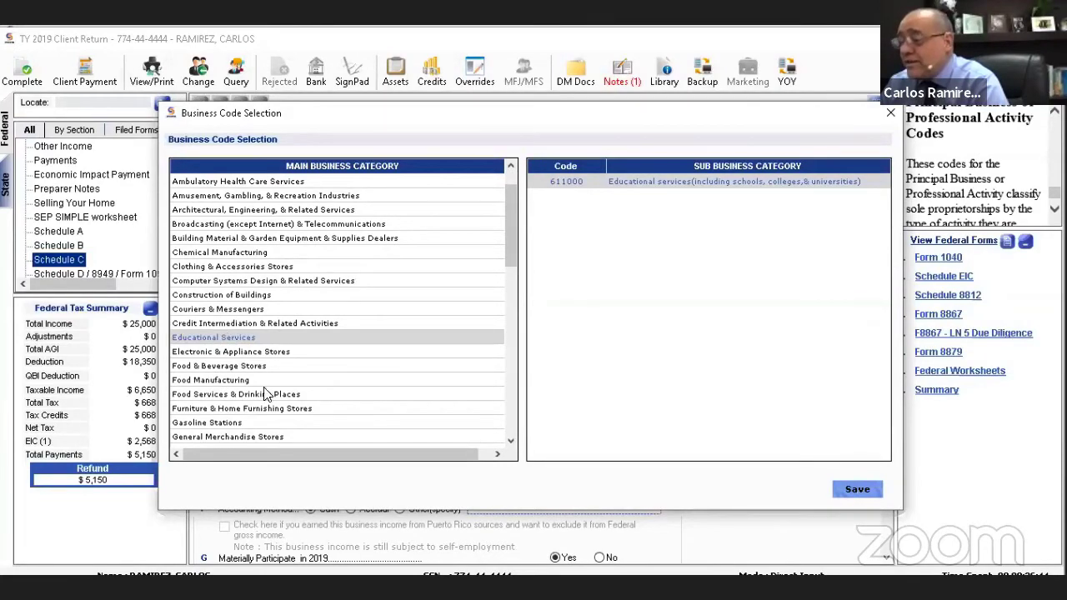
pyautogui.scroll(-4, 219, 309)
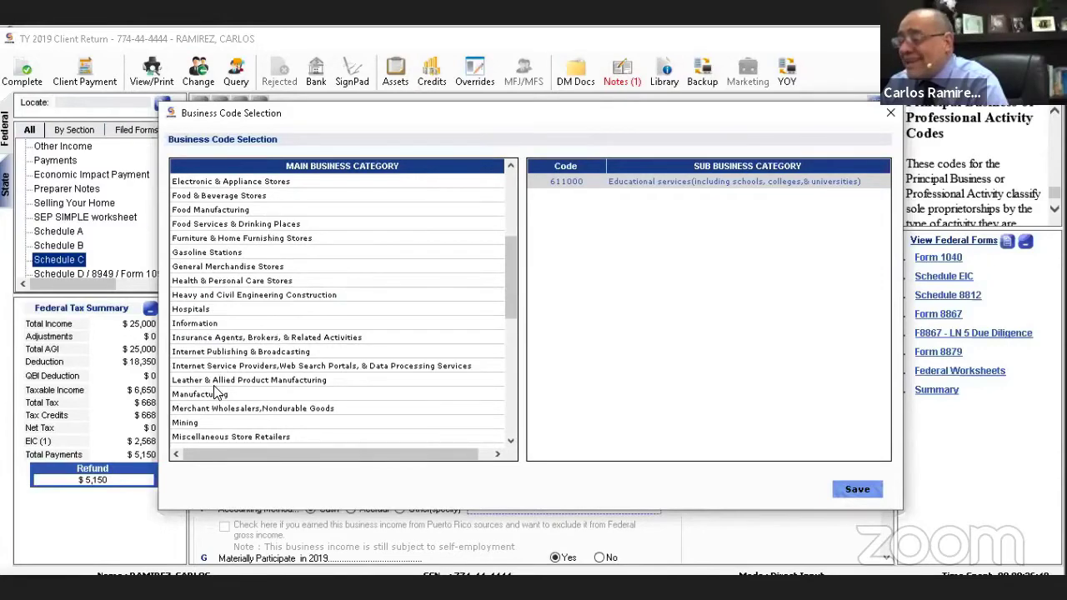
pyautogui.scroll(-4, 216, 391)
pyautogui.scroll(1, 214, 392)
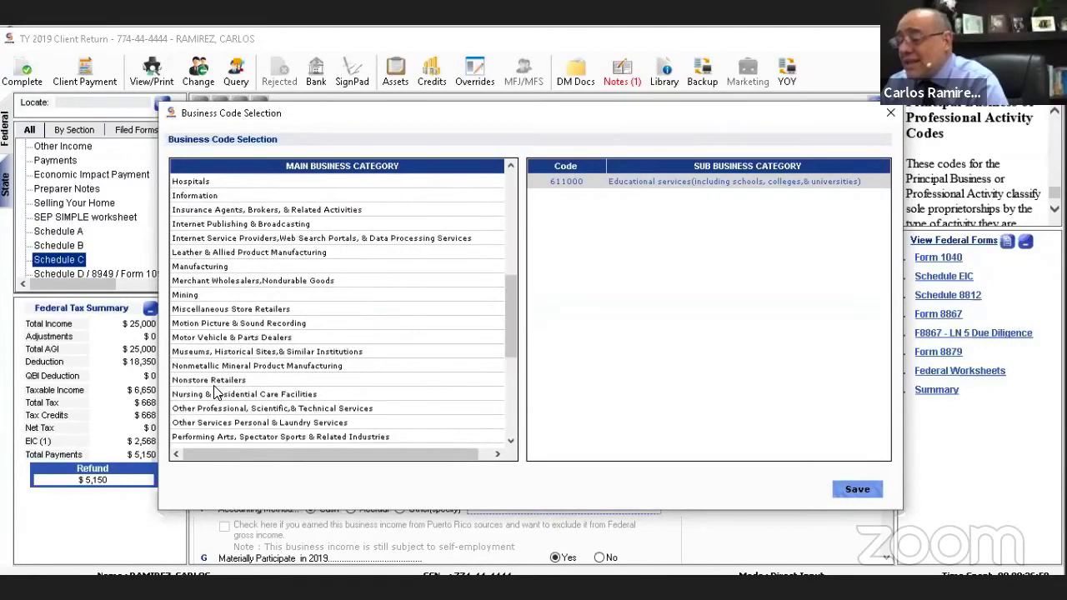
pyautogui.scroll(-1, 225, 390)
pyautogui.click(235, 368)
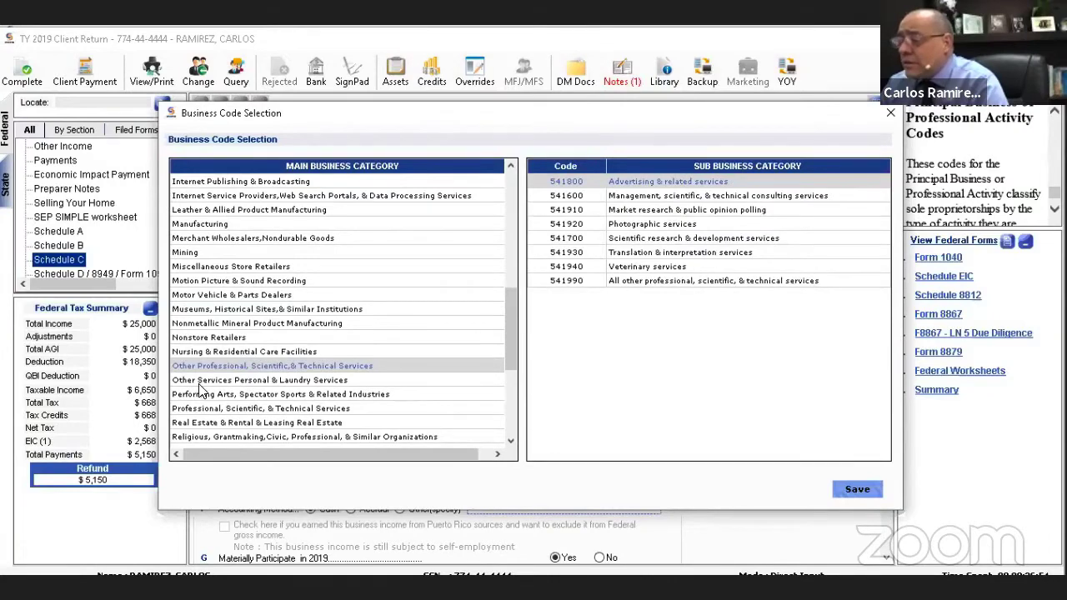
pyautogui.click(198, 382)
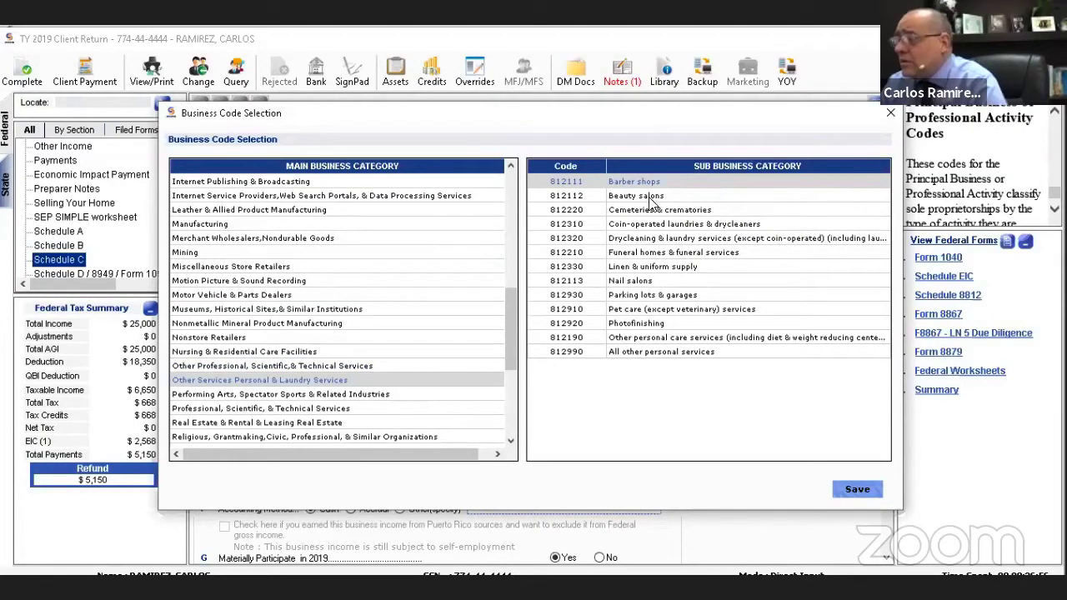
pyautogui.click(212, 396)
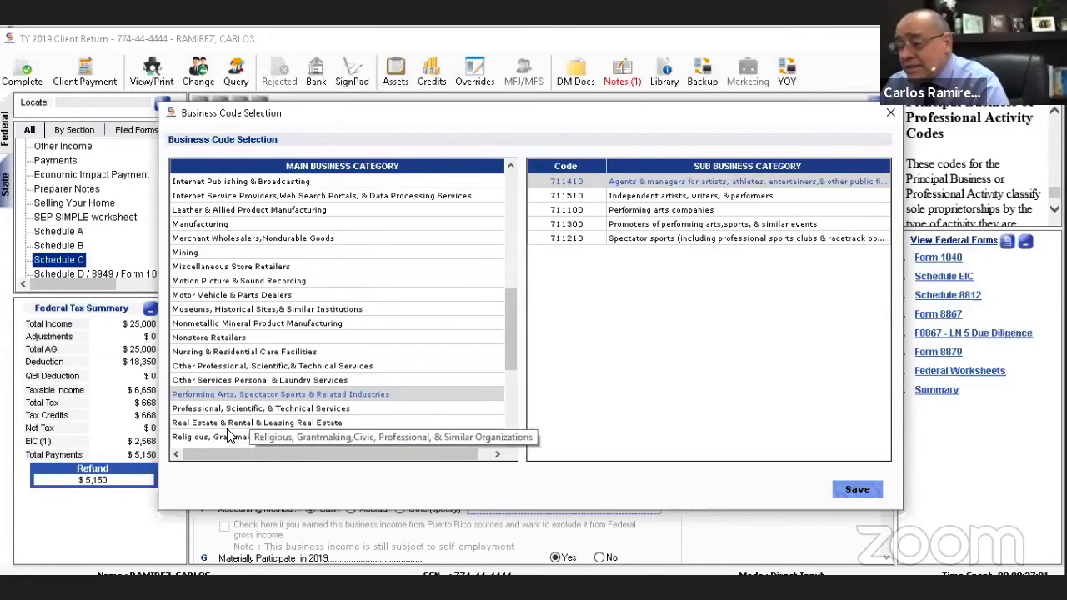
pyautogui.scroll(-2, 242, 432)
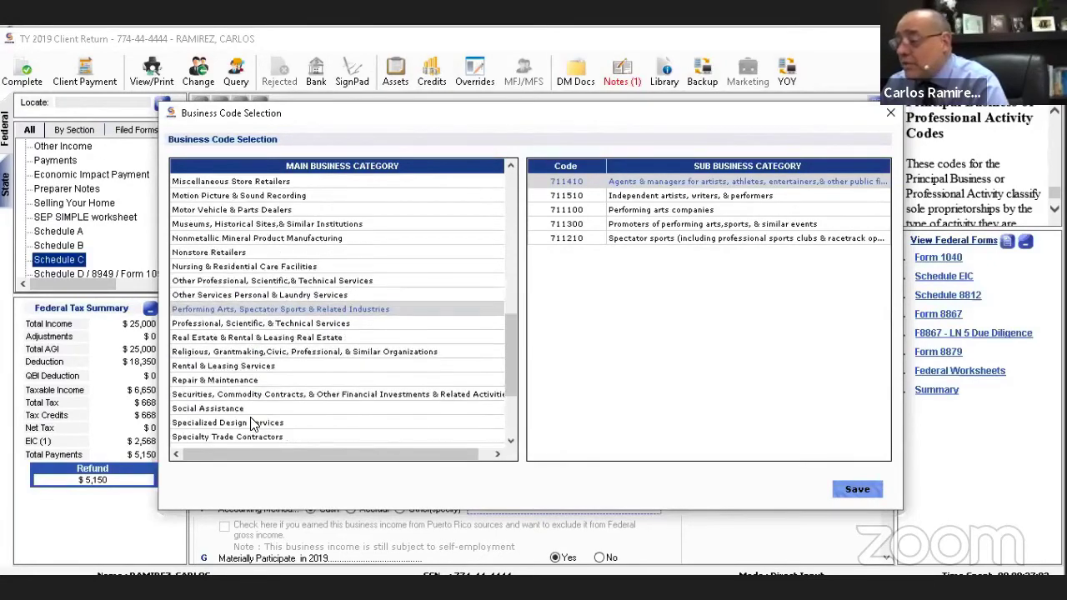
pyautogui.click(240, 325)
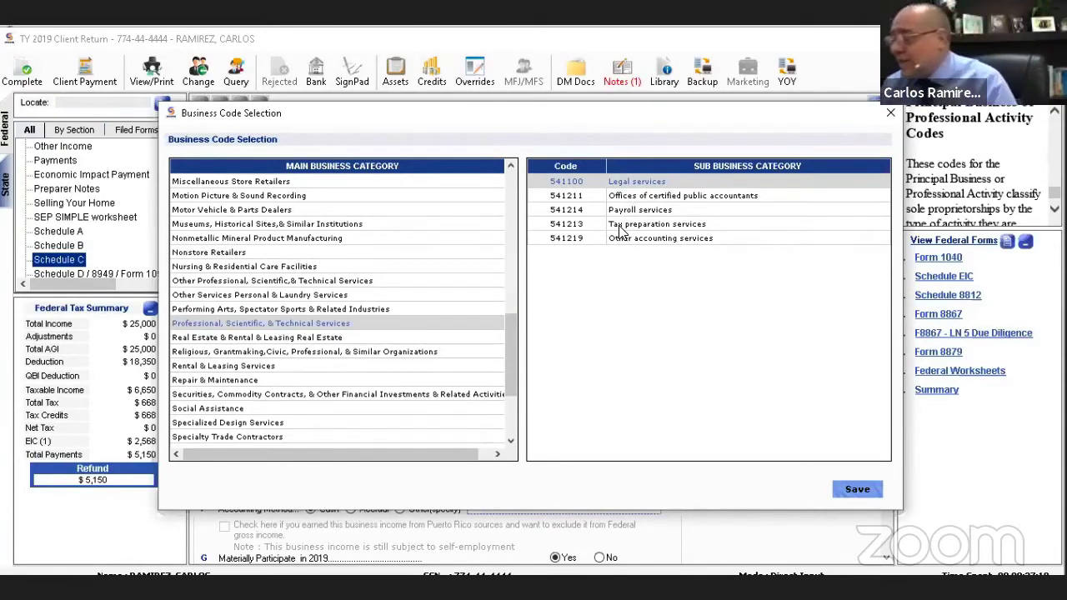
pyautogui.click(656, 223)
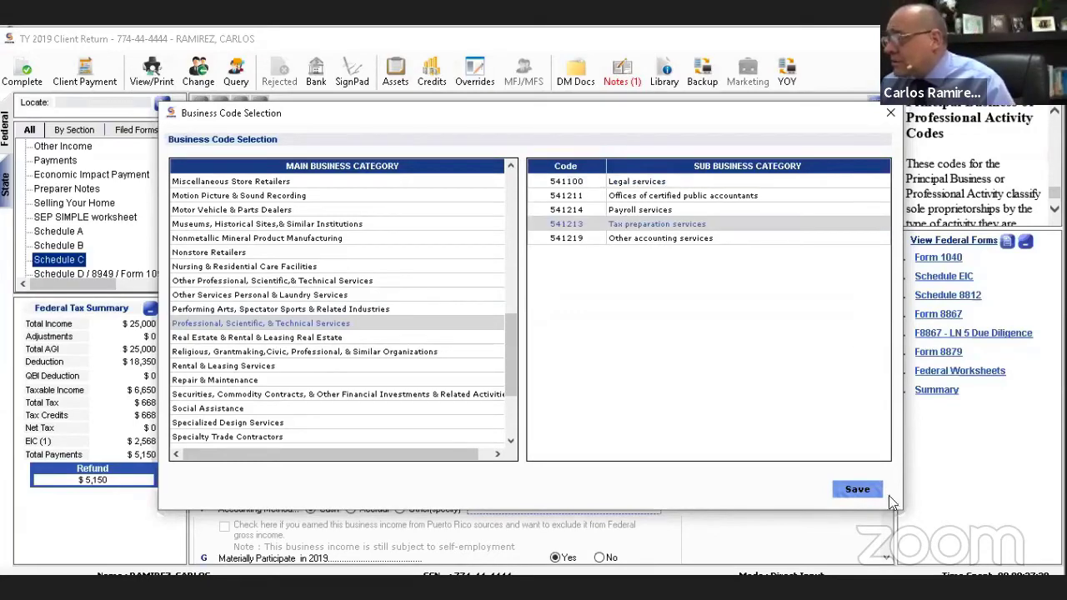
pyautogui.click(861, 491)
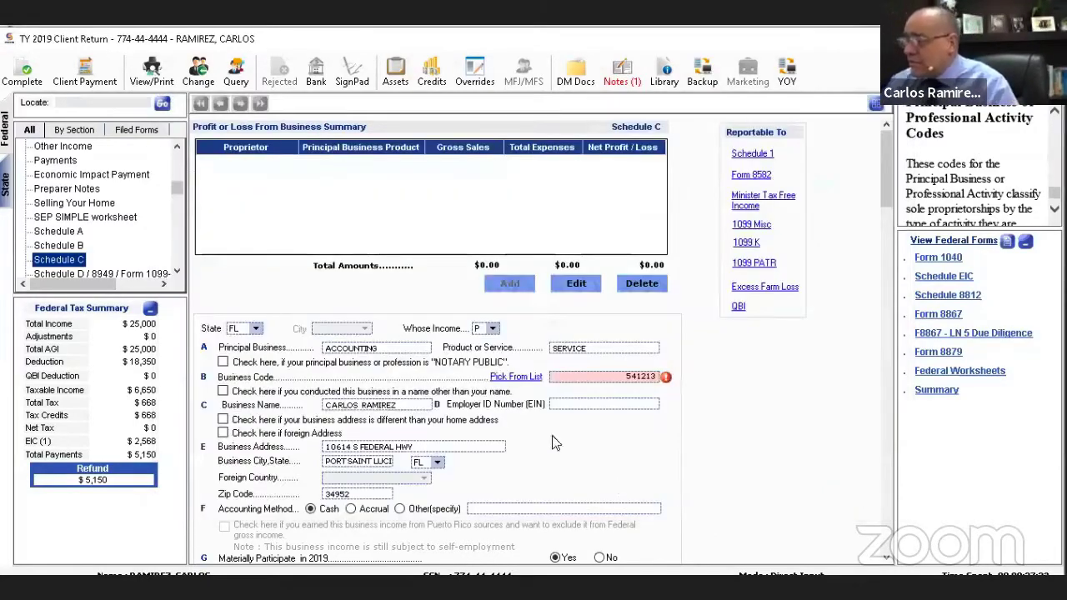
# - Open the linked 1099 Misc from Schedule C's income section, check the Box 7 reporting in its existing record and save it
pyautogui.scroll(-8, 557, 443)
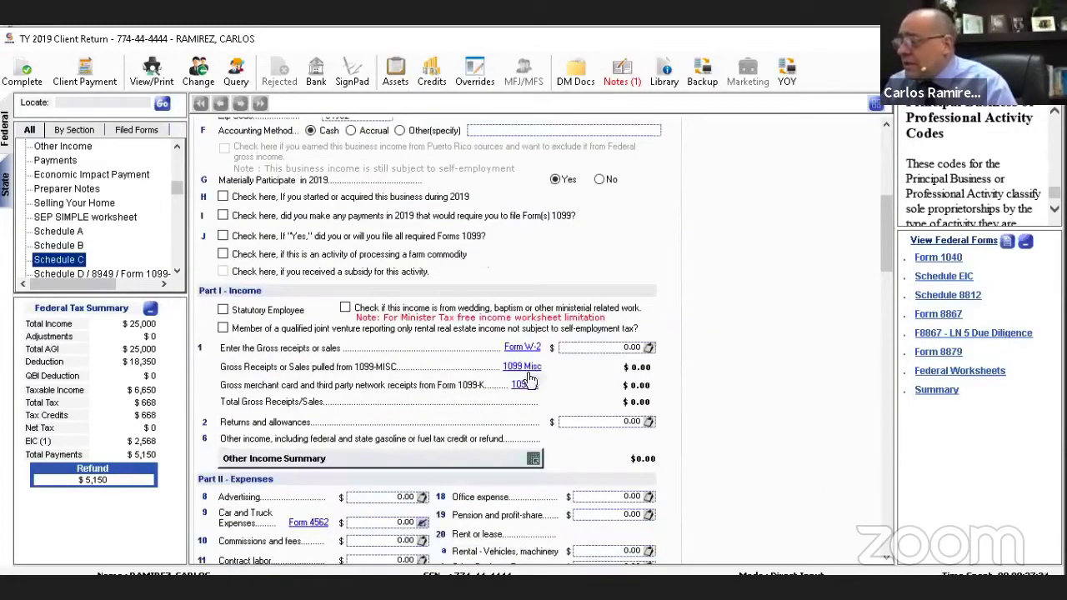
pyautogui.click(522, 366)
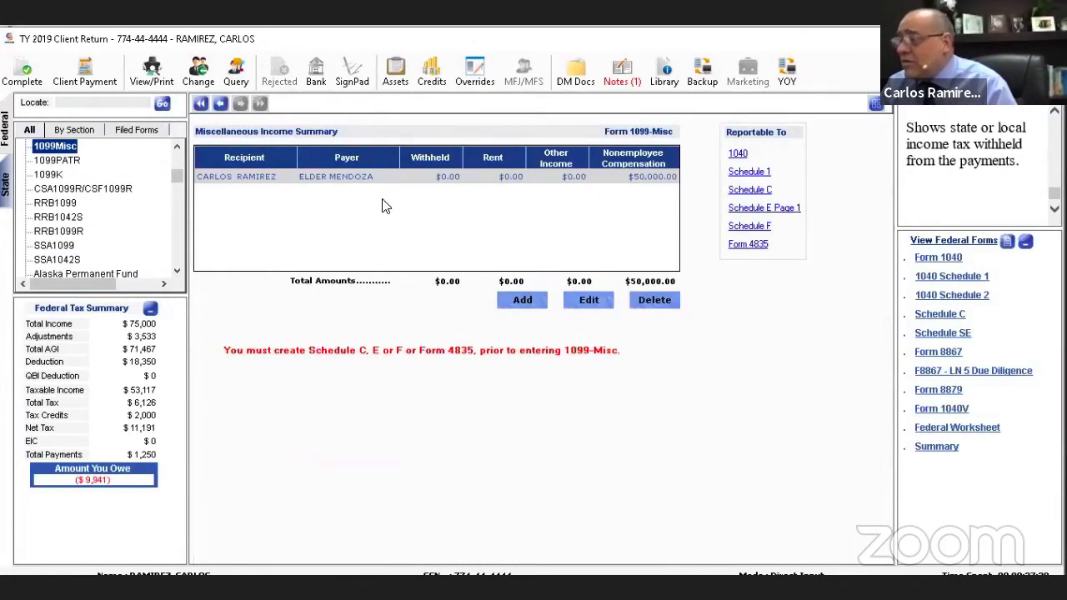
pyautogui.click(589, 299)
pyautogui.scroll(-10, 656, 461)
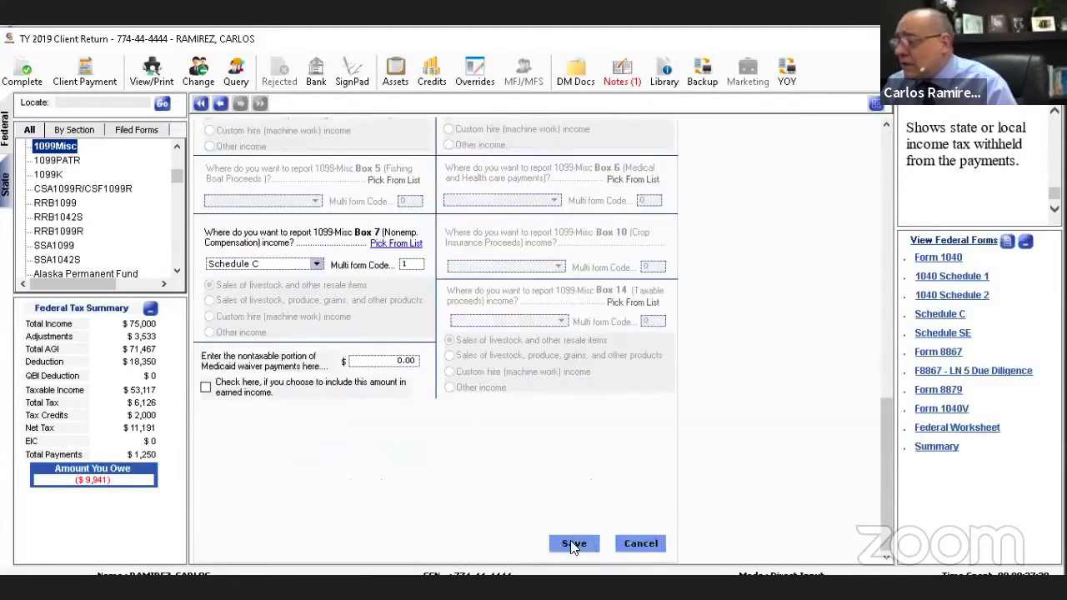
pyautogui.click(572, 546)
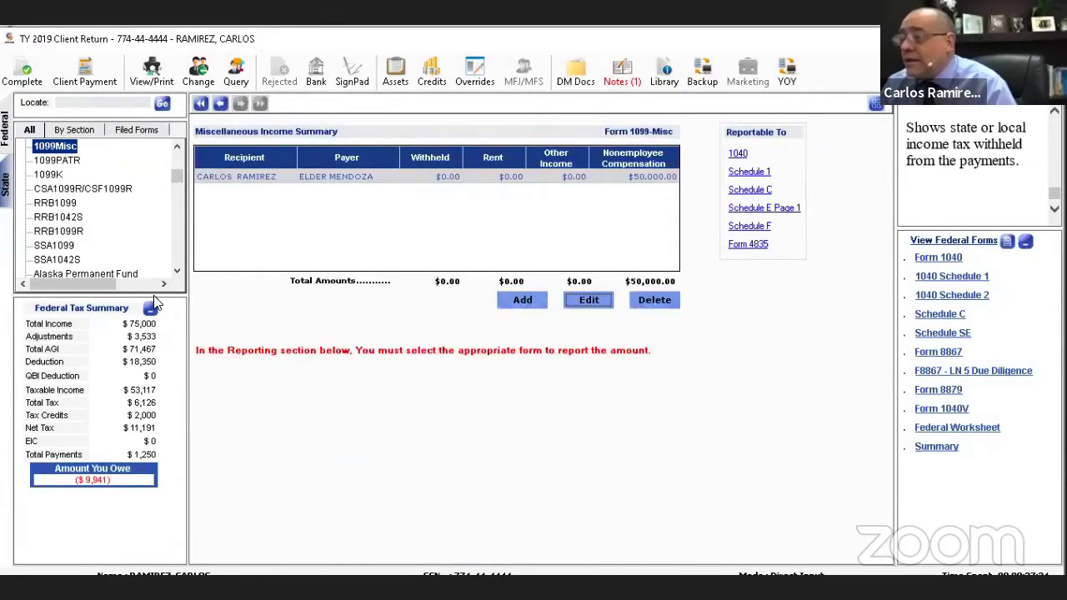
# - Return to Schedule C among the filed forms and open the accounting business record for editing
pyautogui.click(127, 133)
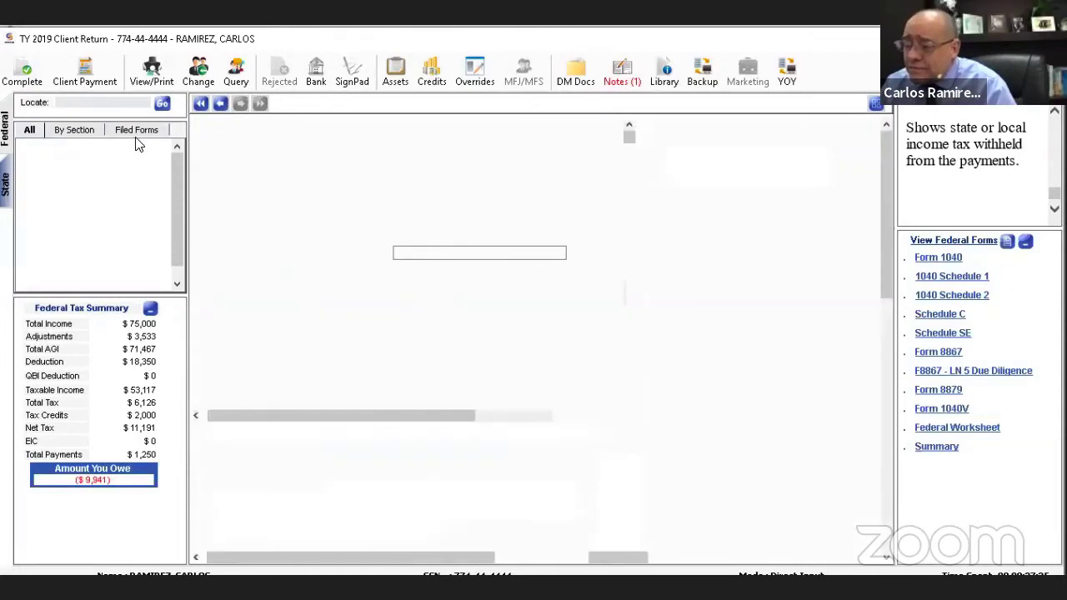
pyautogui.click(80, 215)
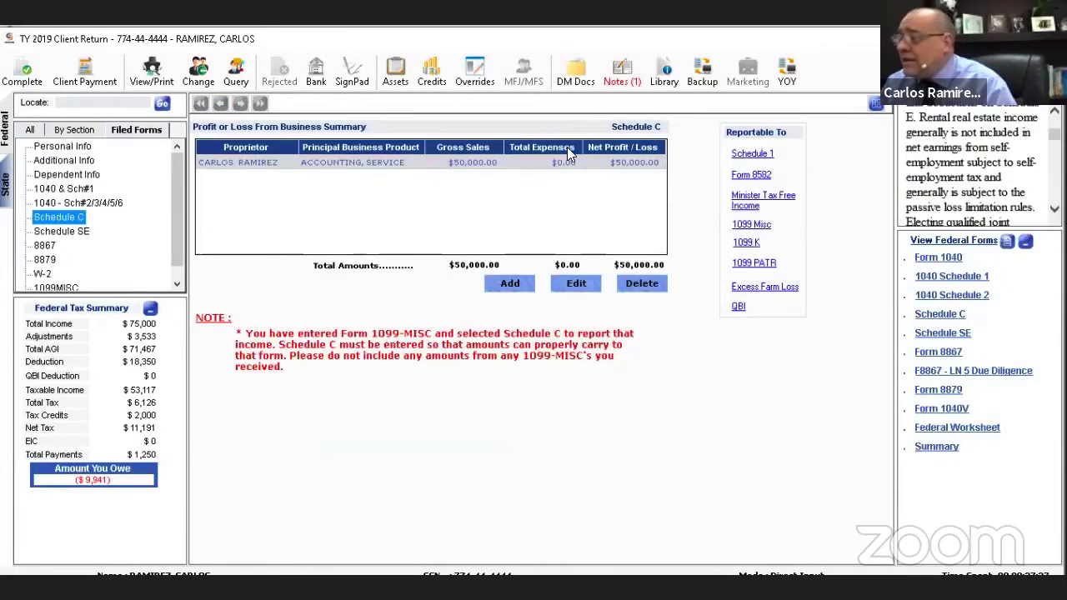
pyautogui.click(60, 131)
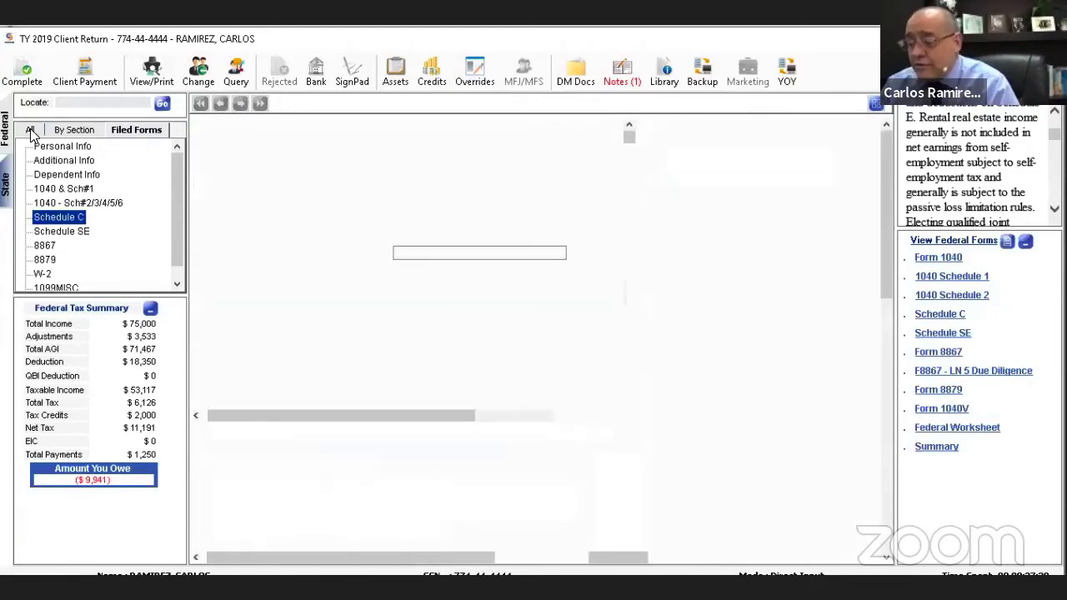
pyautogui.click(74, 132)
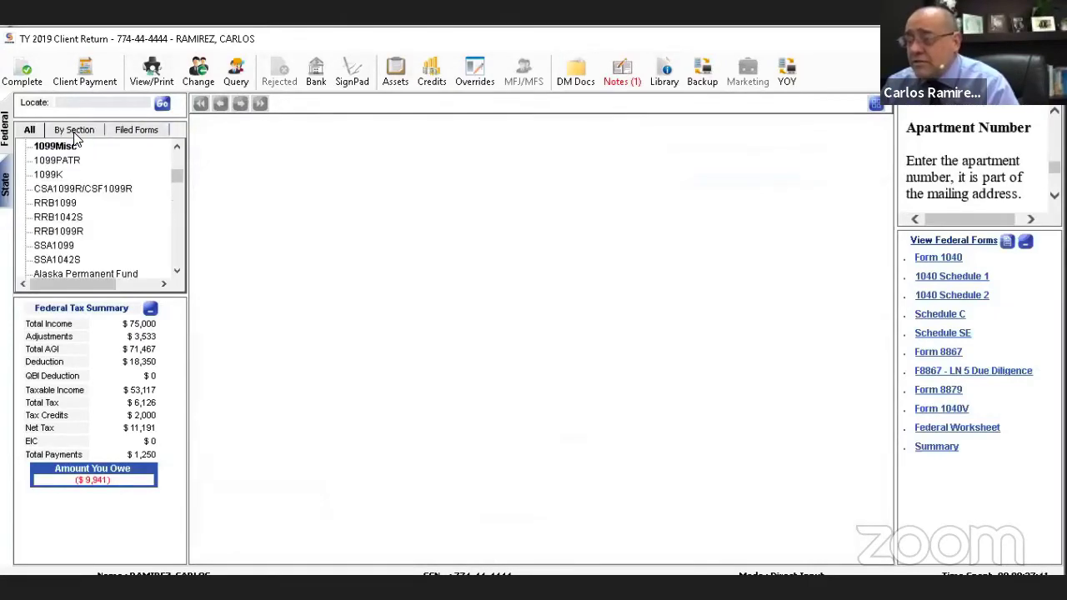
pyautogui.click(133, 131)
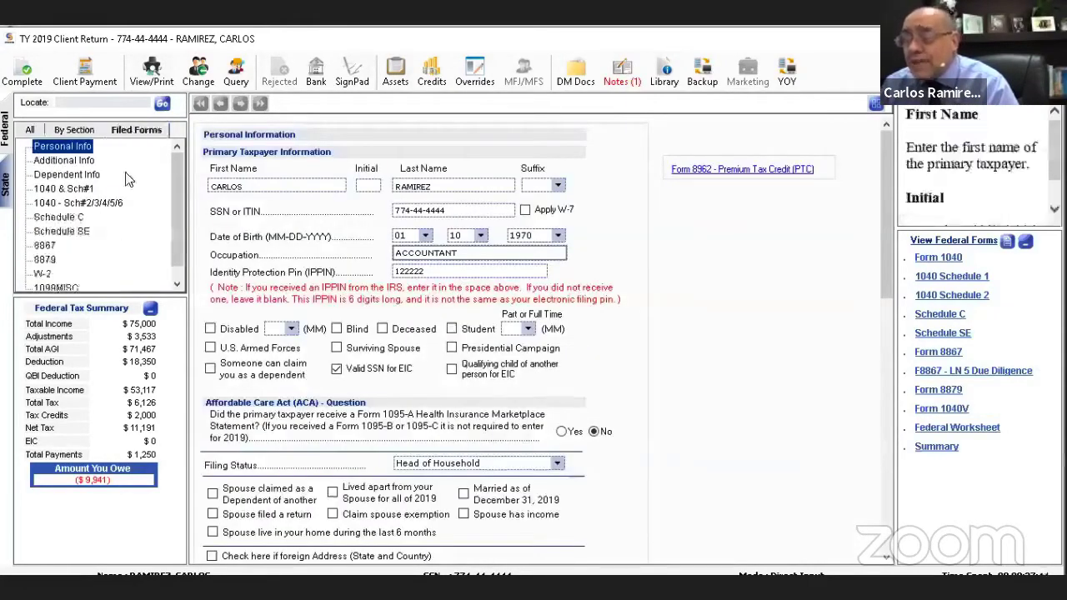
pyautogui.click(80, 220)
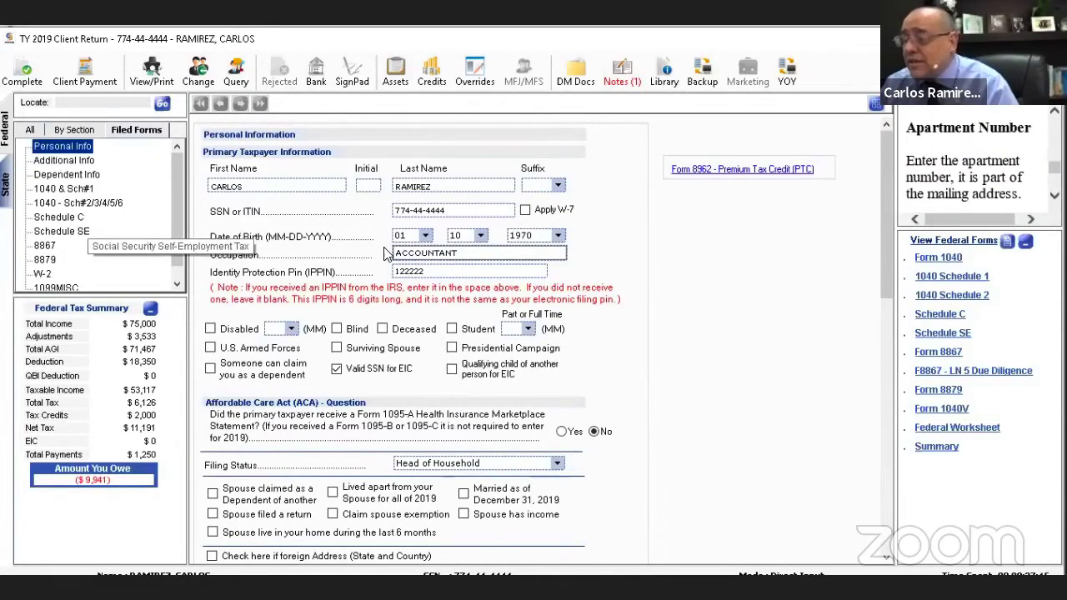
pyautogui.click(579, 285)
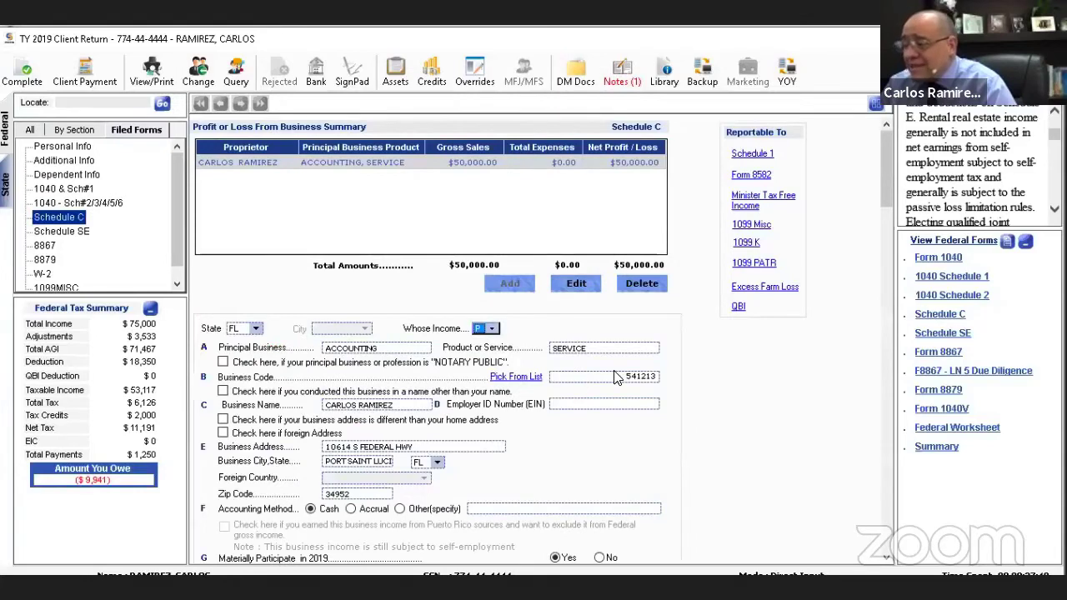
# - Examine the record's income, expenses, cost of goods sold, vehicle and other expenses sections, including the Other Cost Summary
pyautogui.scroll(-5, 568, 379)
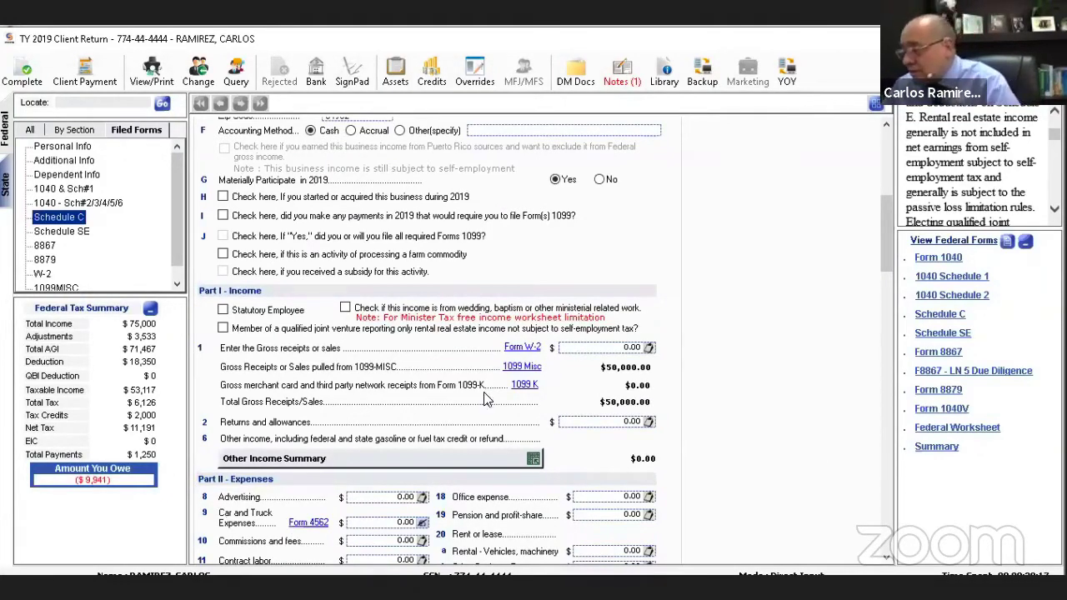
pyautogui.scroll(-8, 492, 404)
pyautogui.scroll(8, 588, 340)
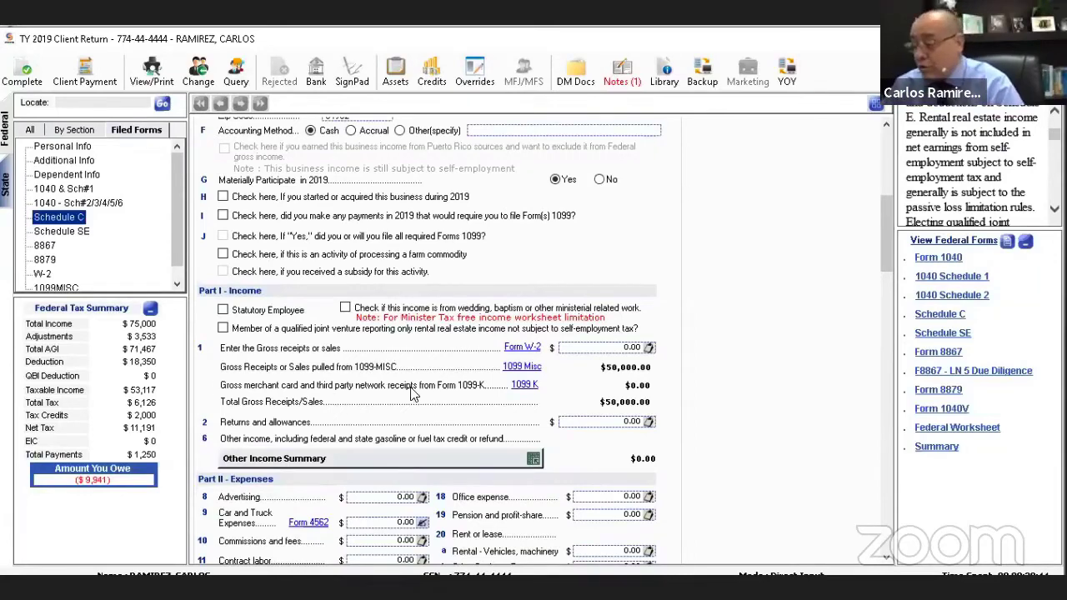
pyautogui.scroll(-3, 513, 400)
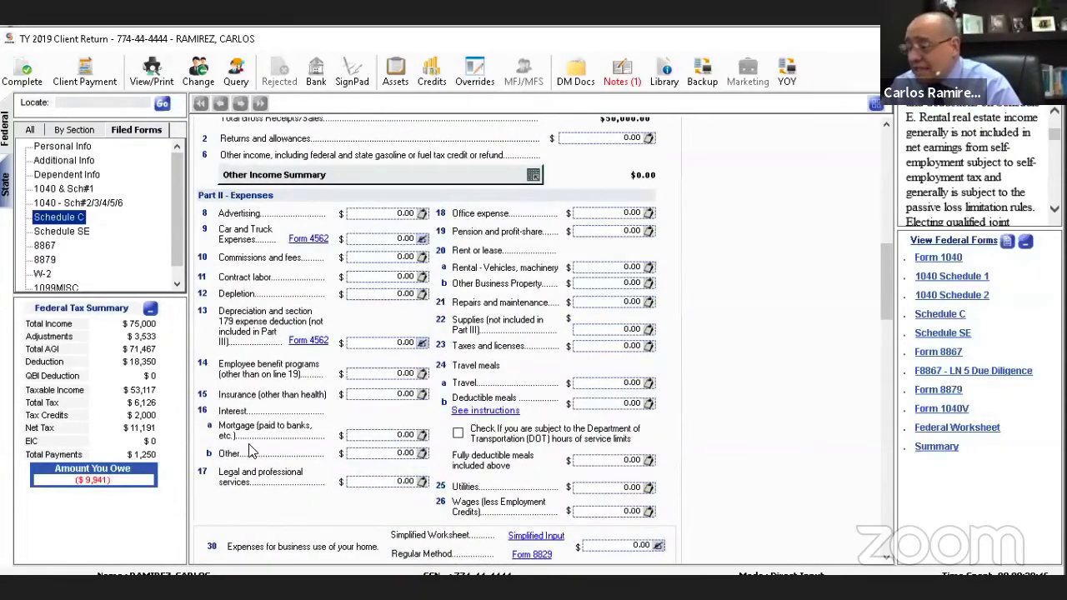
pyautogui.scroll(-12, 477, 410)
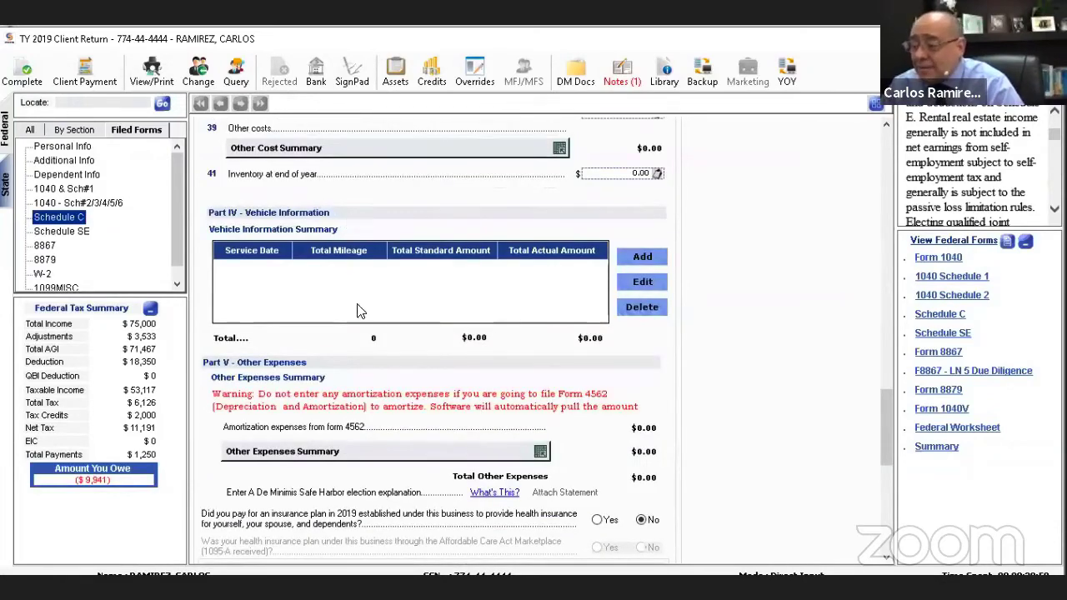
pyautogui.scroll(2, 275, 342)
pyautogui.click(557, 342)
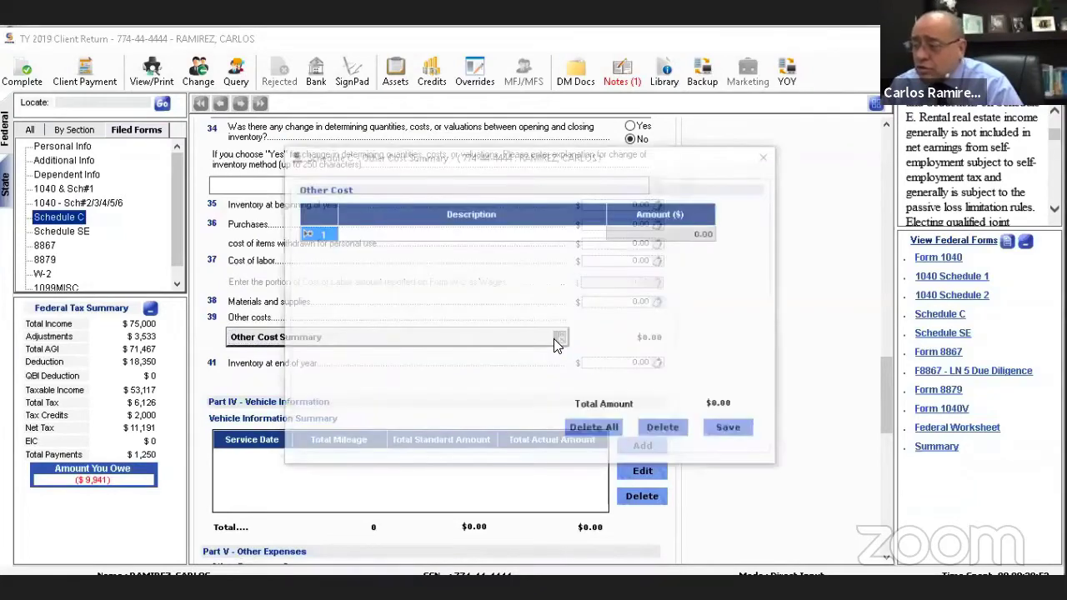
pyautogui.click(763, 160)
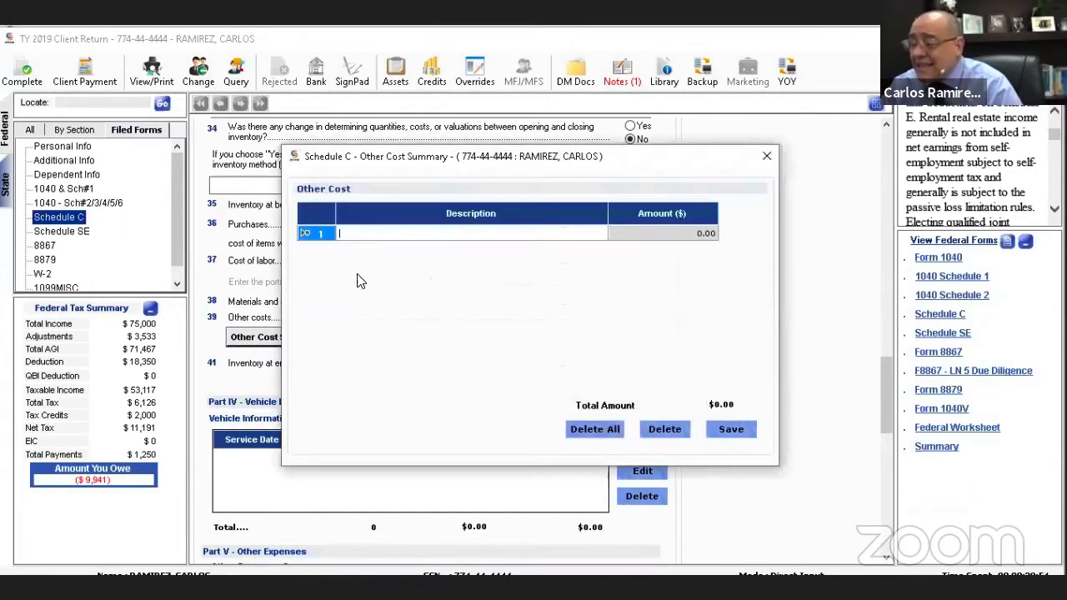
pyautogui.scroll(5, 354, 247)
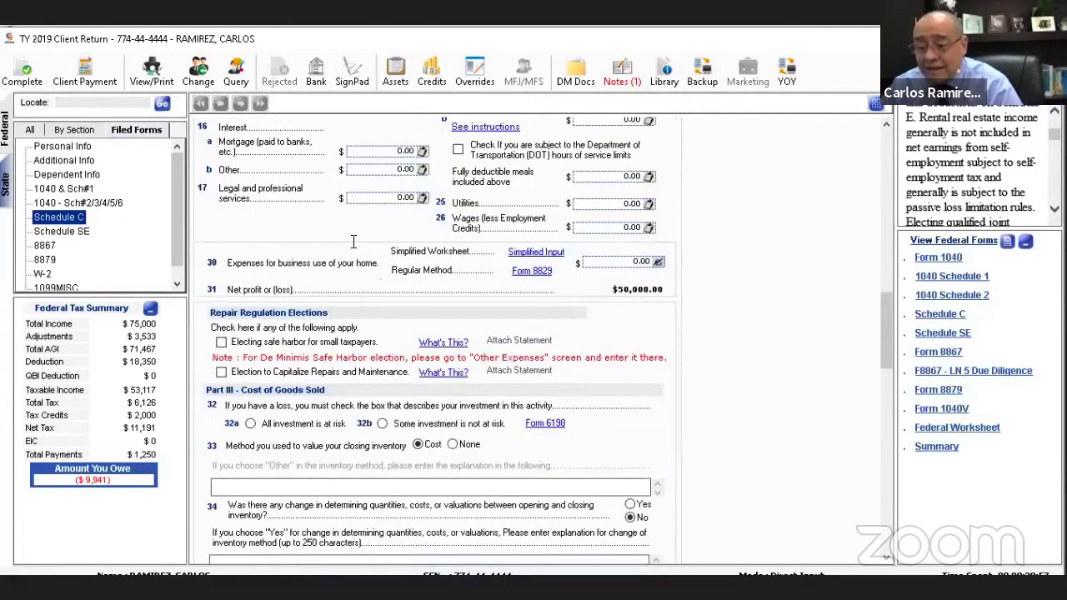
pyautogui.scroll(4, 480, 364)
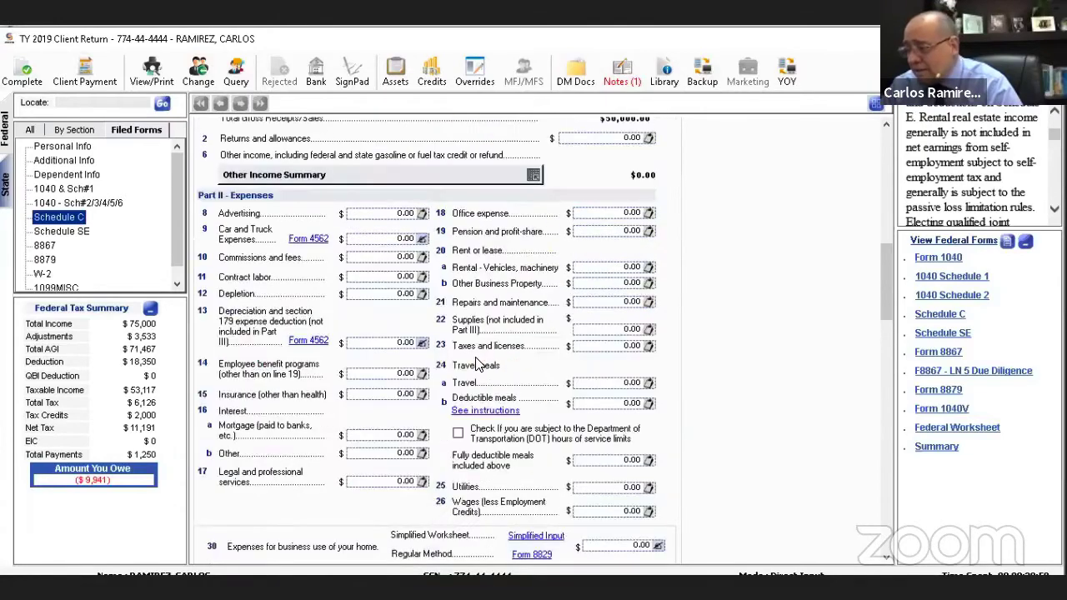
# - Add a vehicle to Schedule C's vehicle information, placed in service 01/01/2019 and driven 15200 business miles during 2019
pyautogui.scroll(-9, 477, 365)
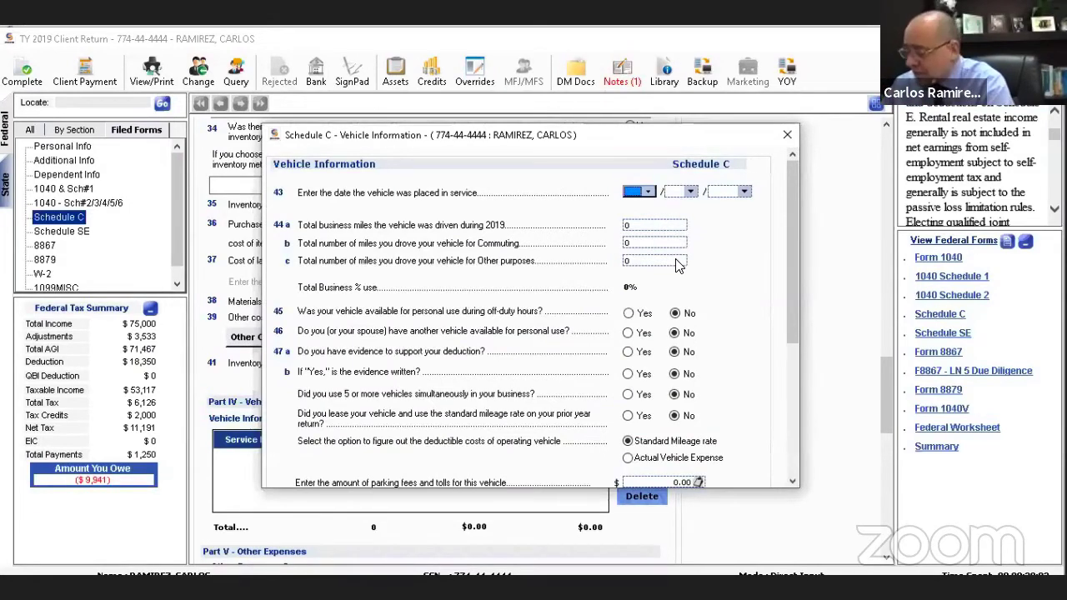
pyautogui.write('01 / 01 / 2019')
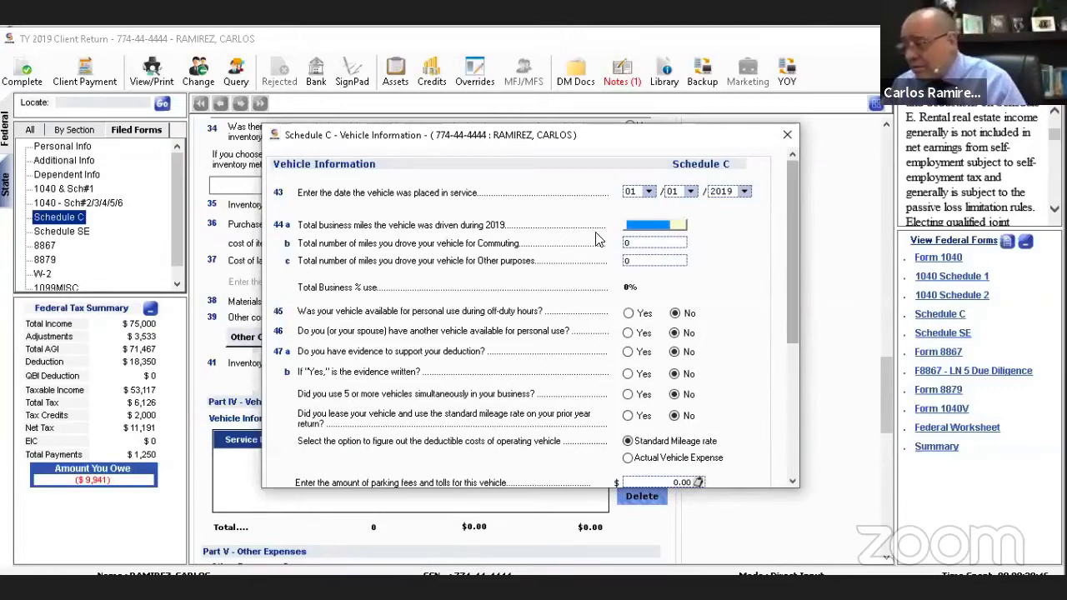
pyautogui.write('15200')
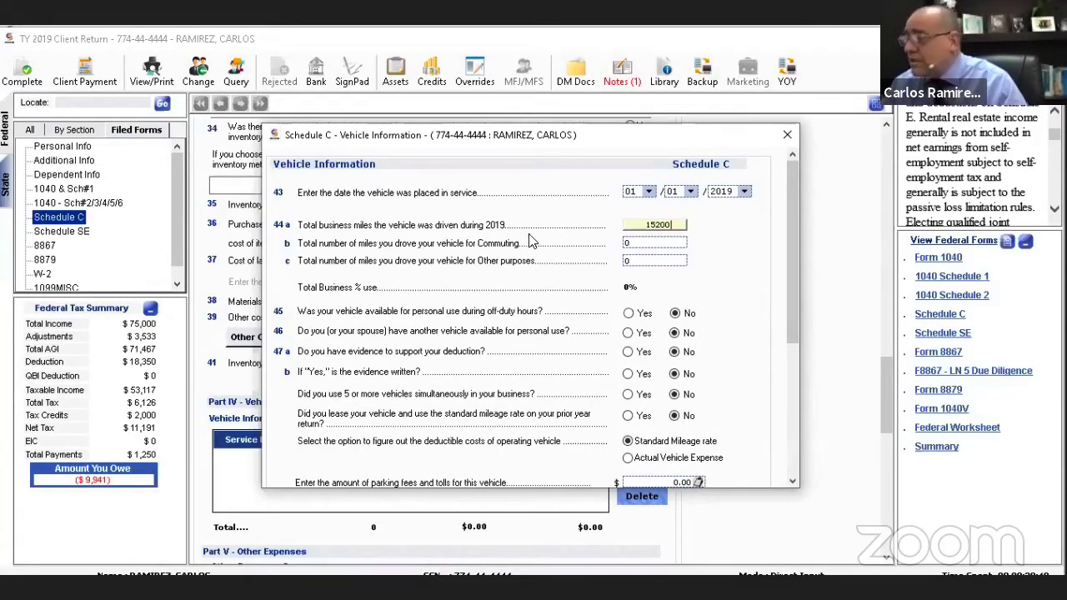
pyautogui.press('Return')
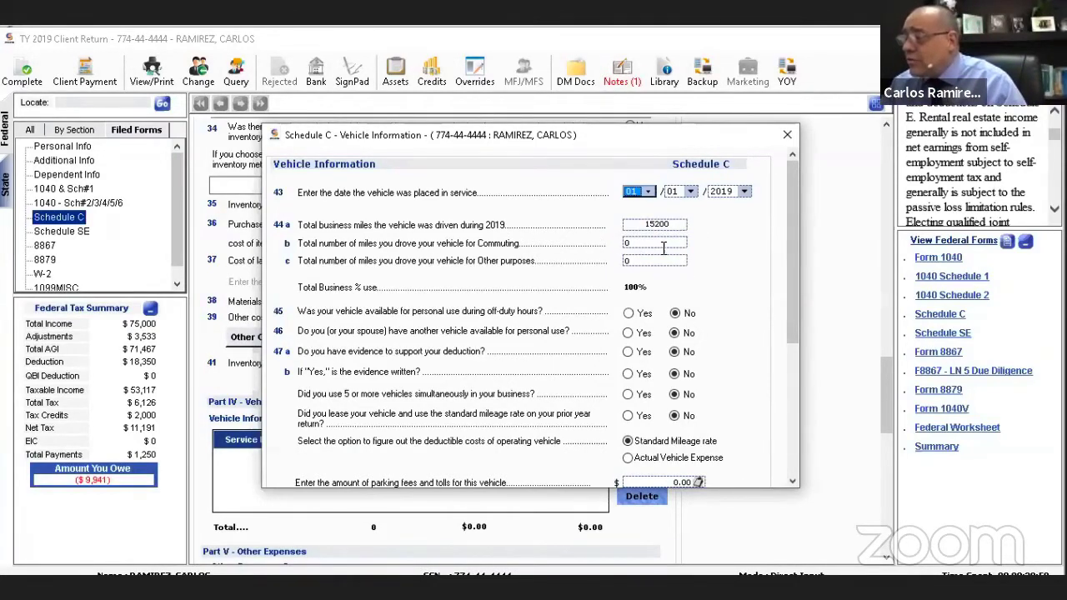
pyautogui.click(677, 221)
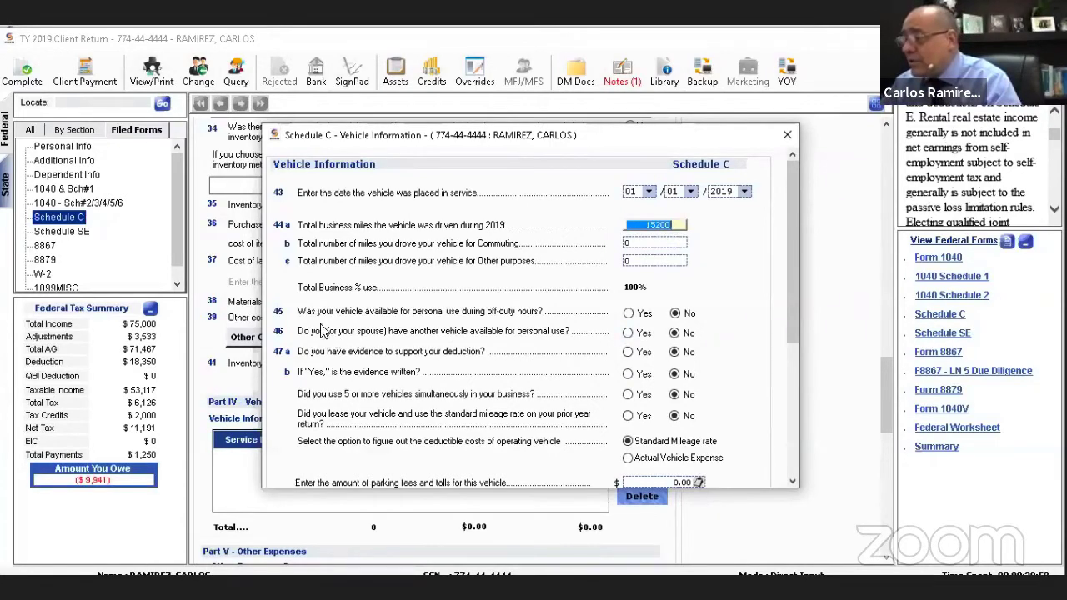
# - Answer Yes to having evidence for the vehicle deduction and to that evidence being written, and save the vehicle entry
pyautogui.click(629, 356)
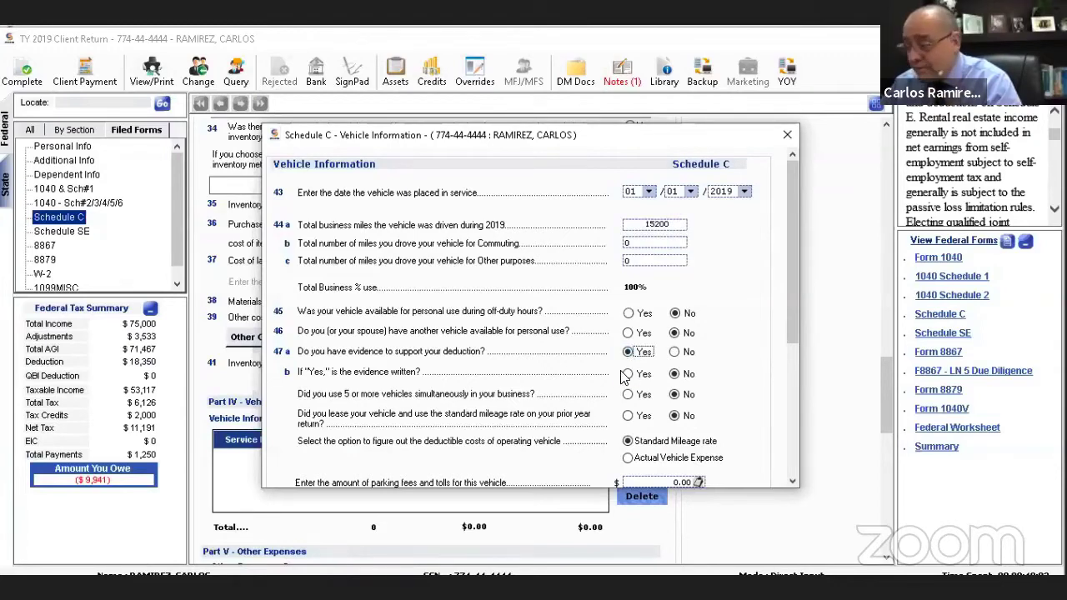
pyautogui.click(629, 374)
pyautogui.scroll(-5, 692, 381)
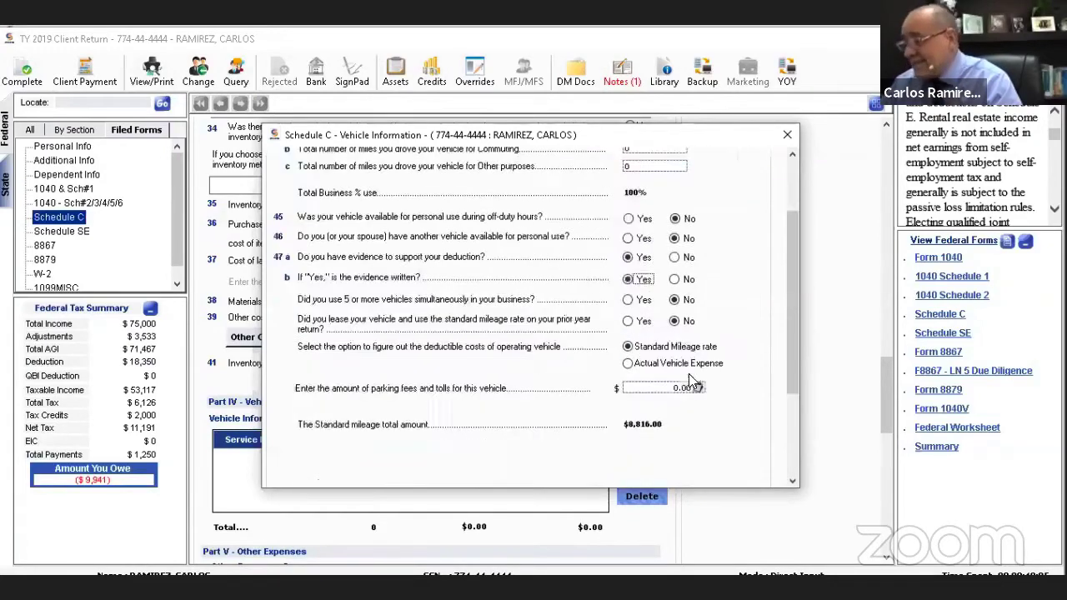
pyautogui.click(731, 468)
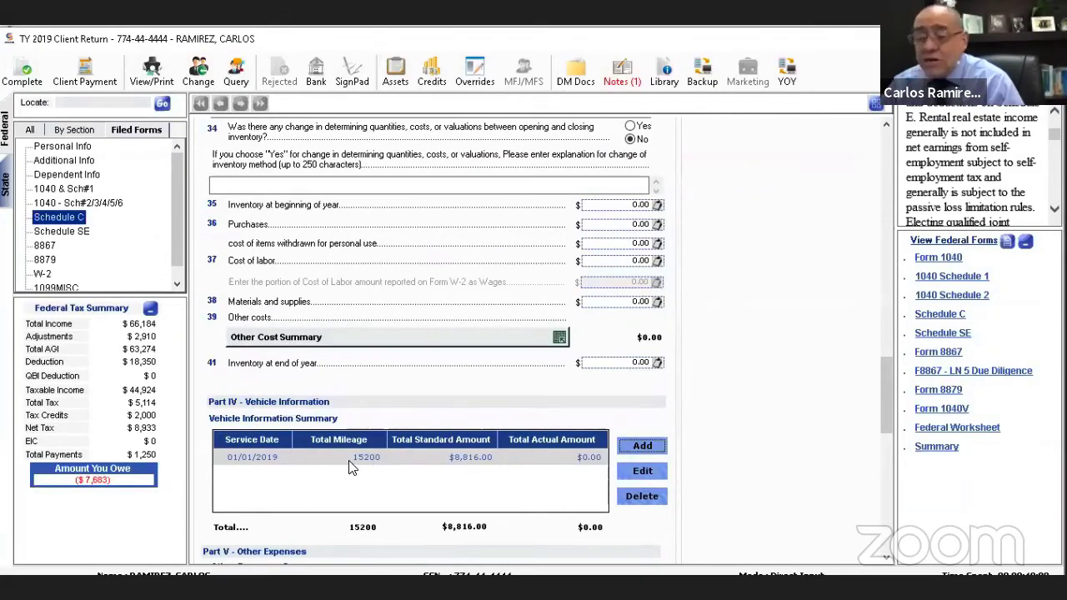
# - Enter 15,250 as the line 22 supplies expense in Part II and save the accounting business record
pyautogui.scroll(12, 364, 476)
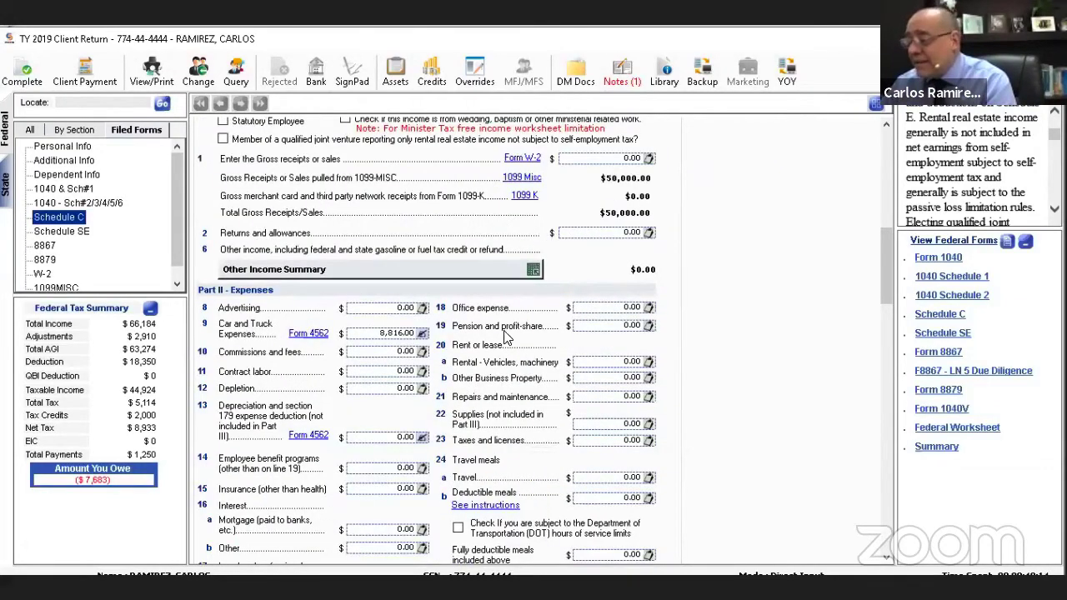
pyautogui.scroll(-2, 503, 336)
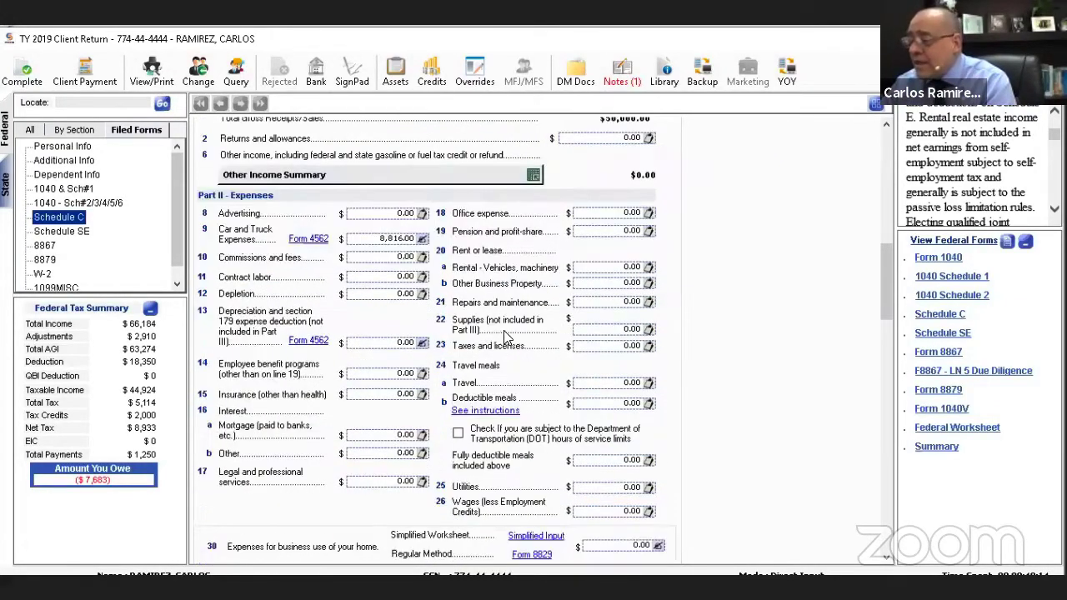
pyautogui.click(589, 331)
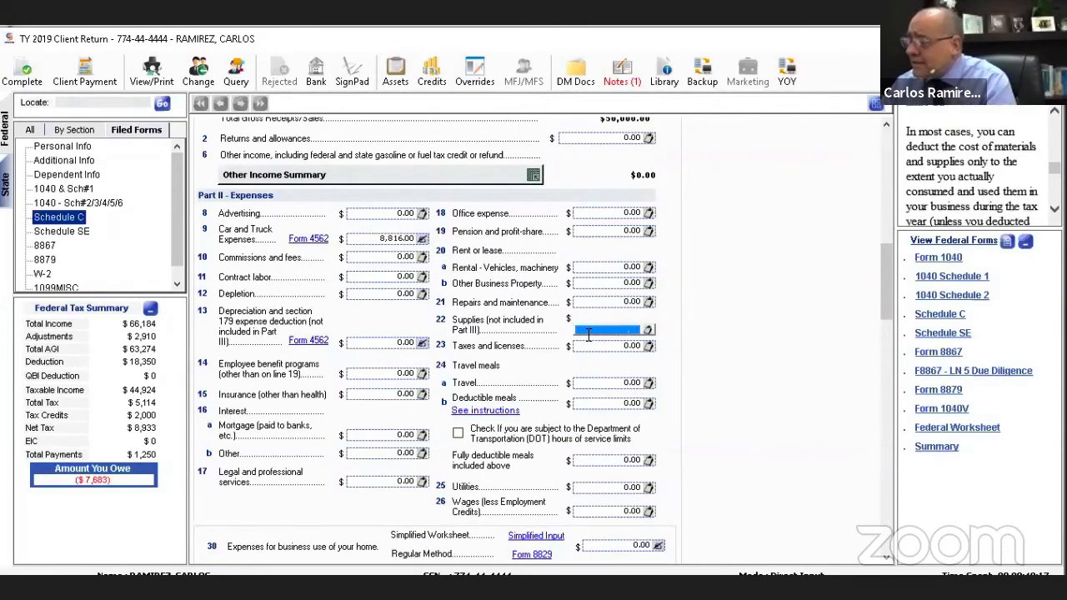
pyautogui.write('15,250')
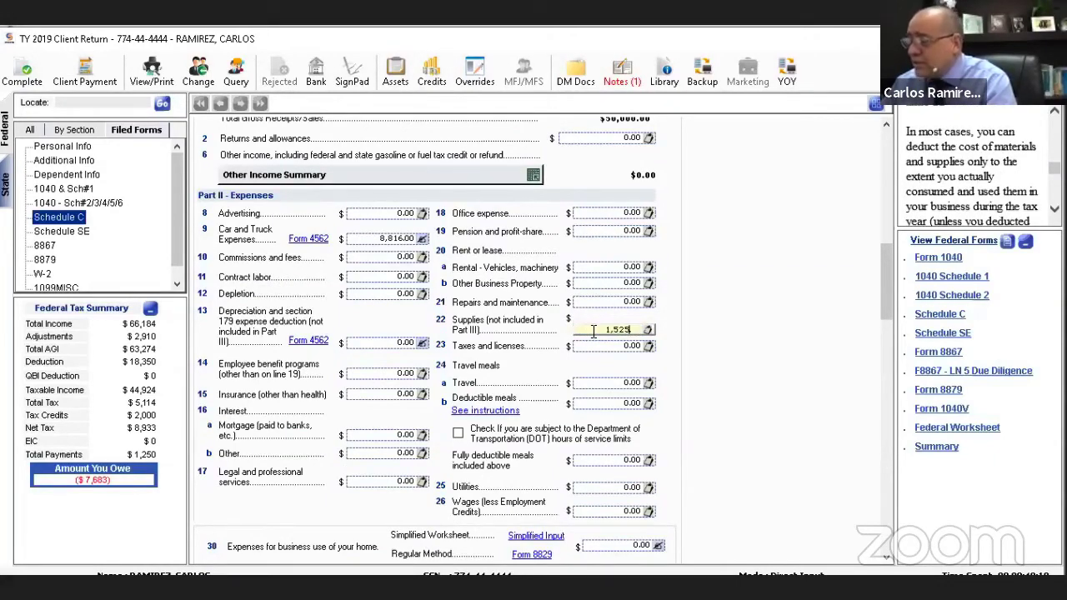
pyautogui.scroll(-15, 593, 533)
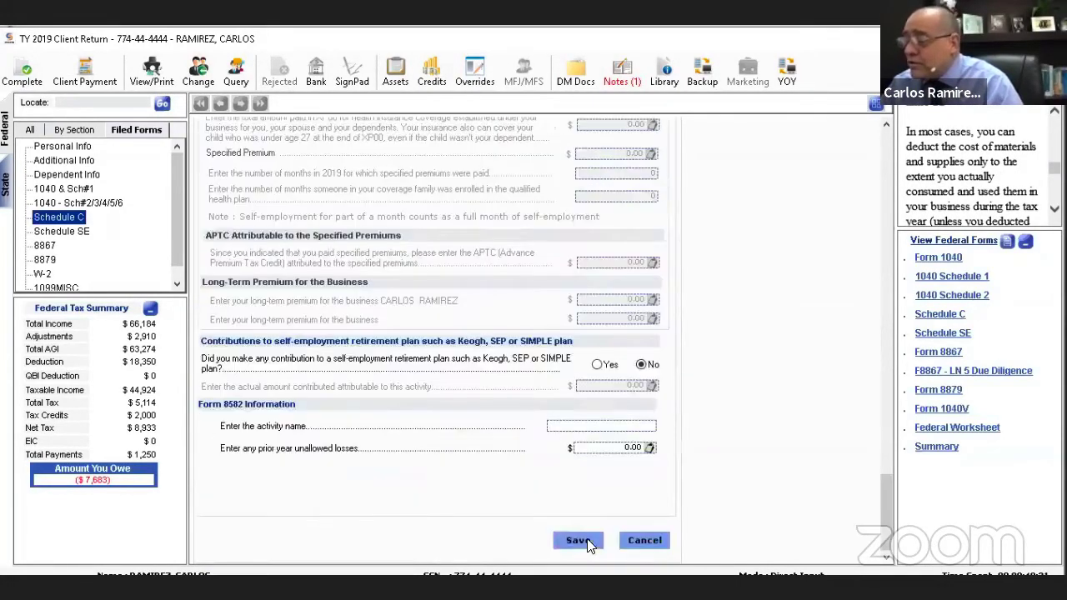
pyautogui.click(578, 540)
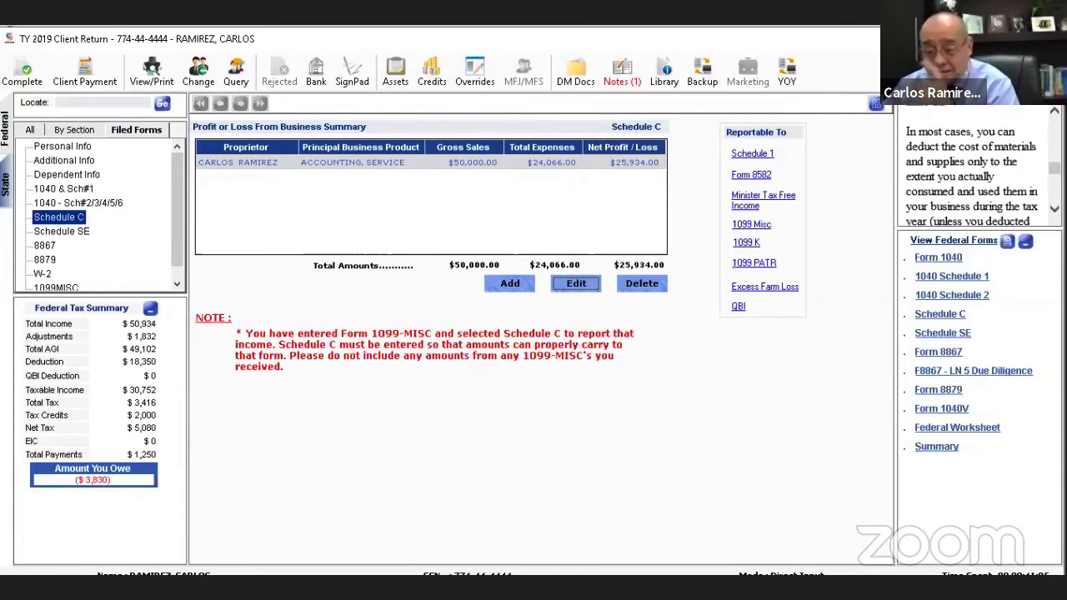
# - Run the completion check on the return, acknowledge the signature date notice, review the listed issues and close the report
pyautogui.click(27, 80)
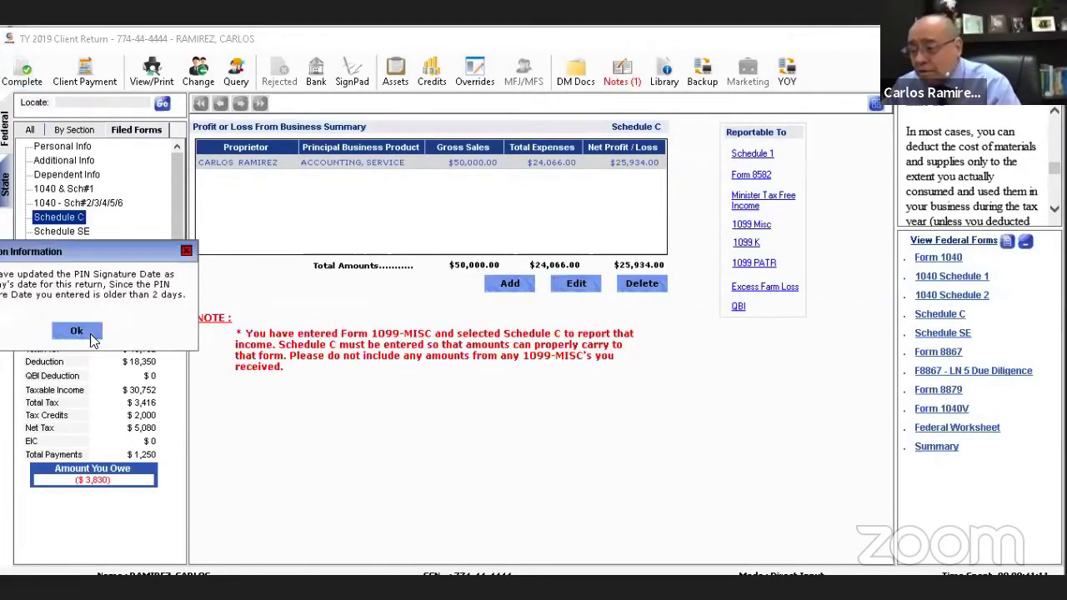
pyautogui.click(77, 332)
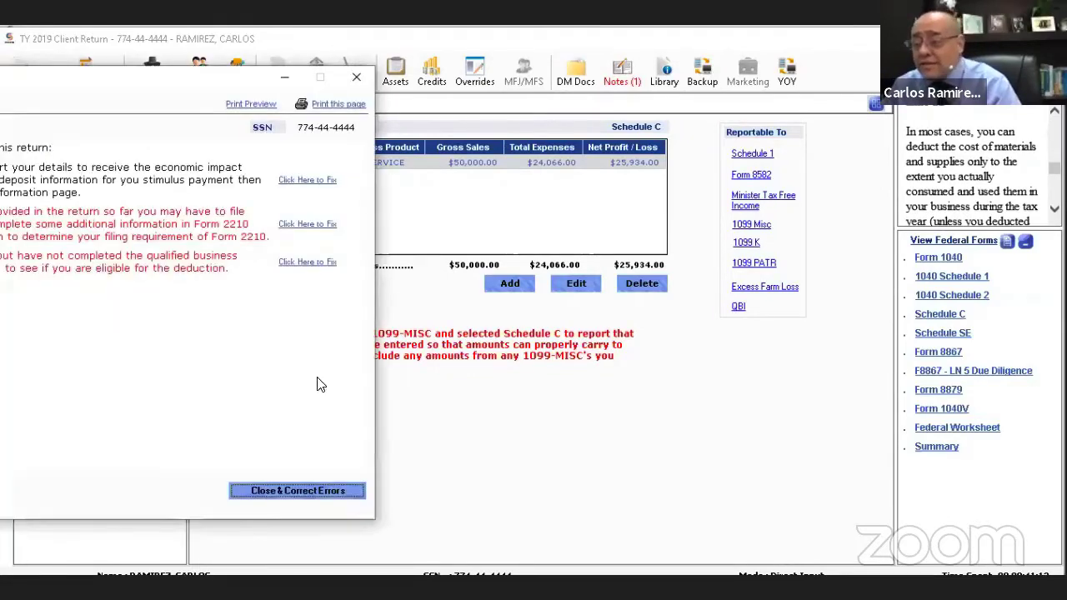
pyautogui.click(357, 78)
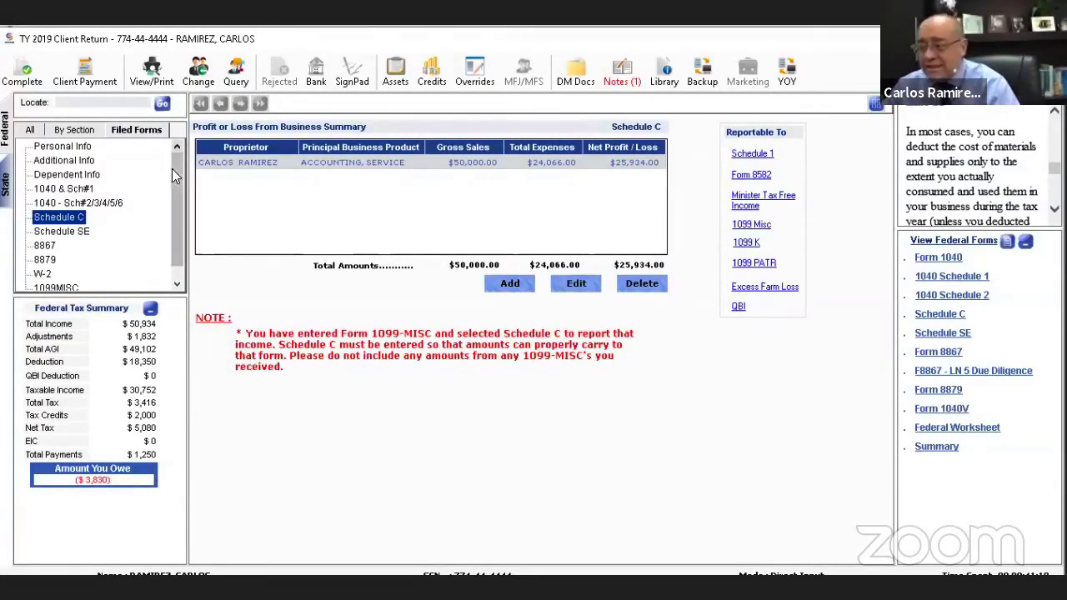
pyautogui.scroll(-1, 180, 260)
pyautogui.scroll(1, 180, 260)
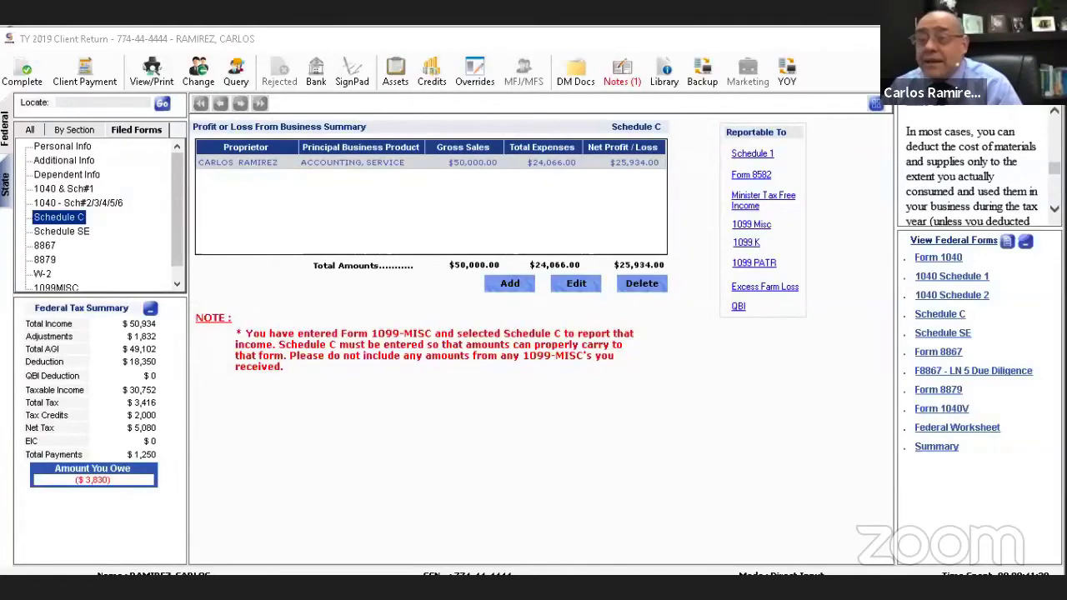
# - Switch to the Chrome browser with the mytaxseason.com home page and enlarge its window to fill the screen
pyautogui.hotkey('alt', 'Tab')
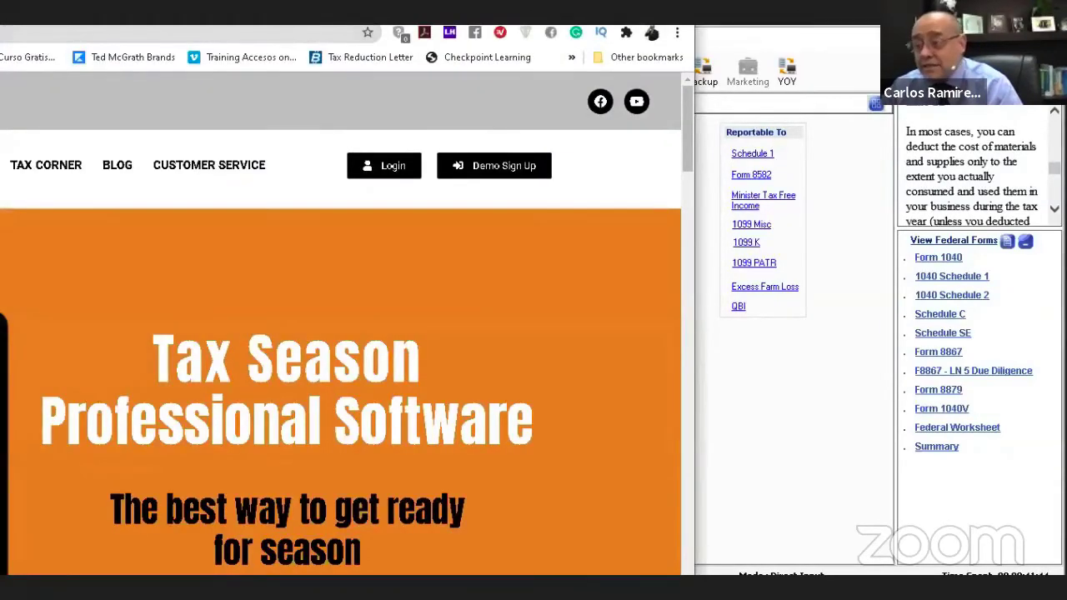
pyautogui.press('super+Down')
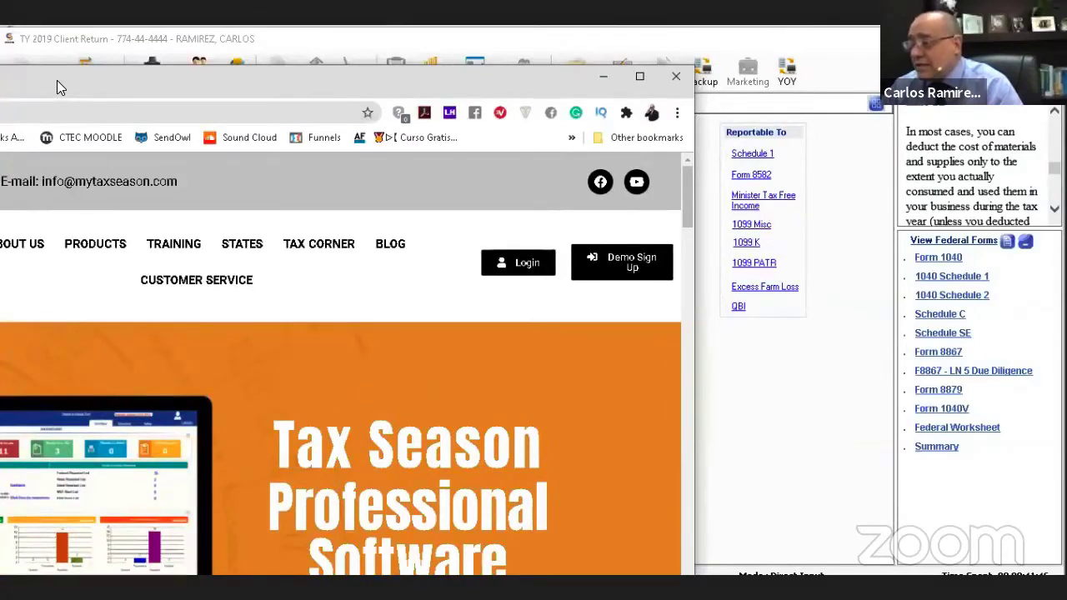
pyautogui.press('super+Up')
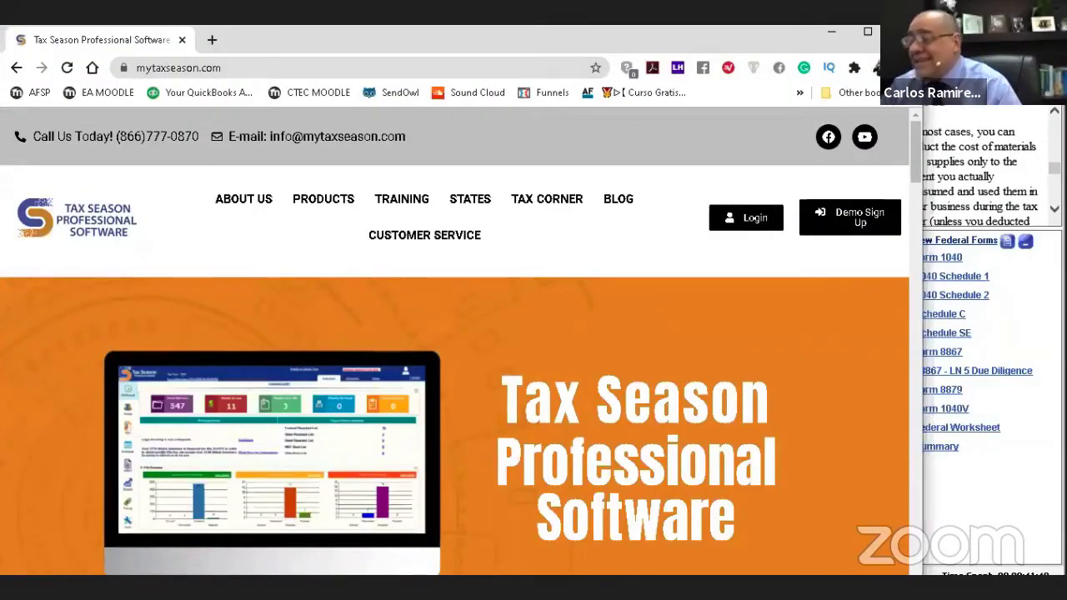
pyautogui.press('super+Up')
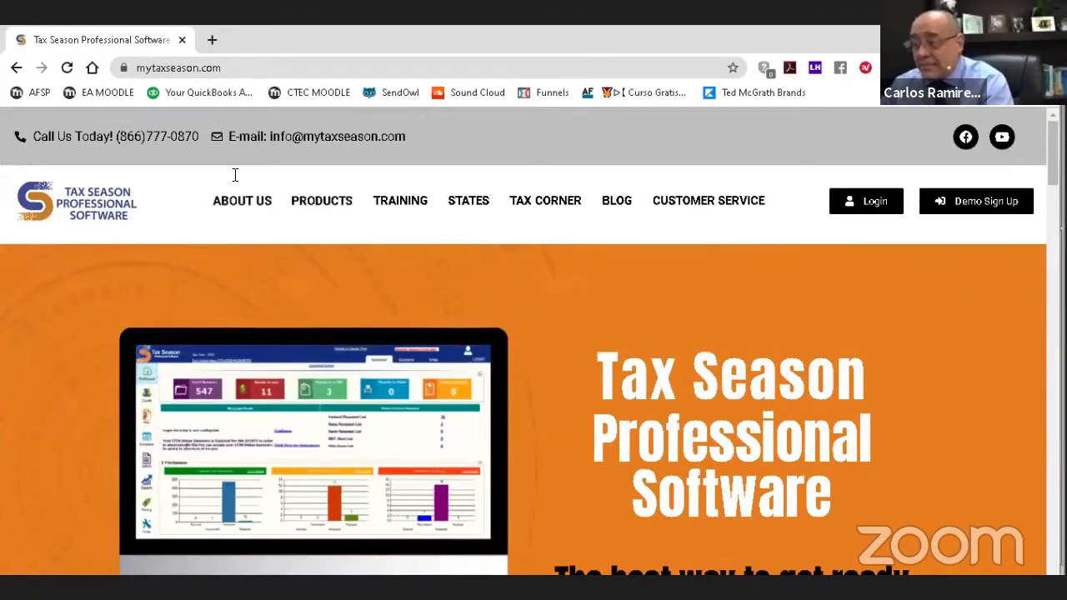
pyautogui.click(241, 67)
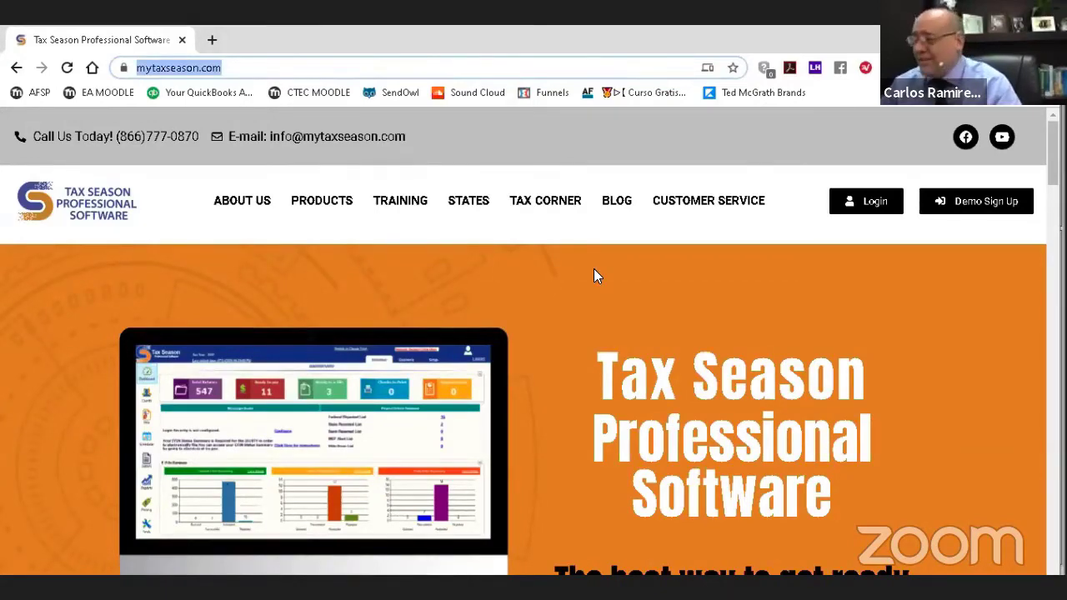
# - Examine the home page's compatible devices, customer support, and web-based and desktop version offers, with the page zoomed out
pyautogui.scroll(-3, 596, 275)
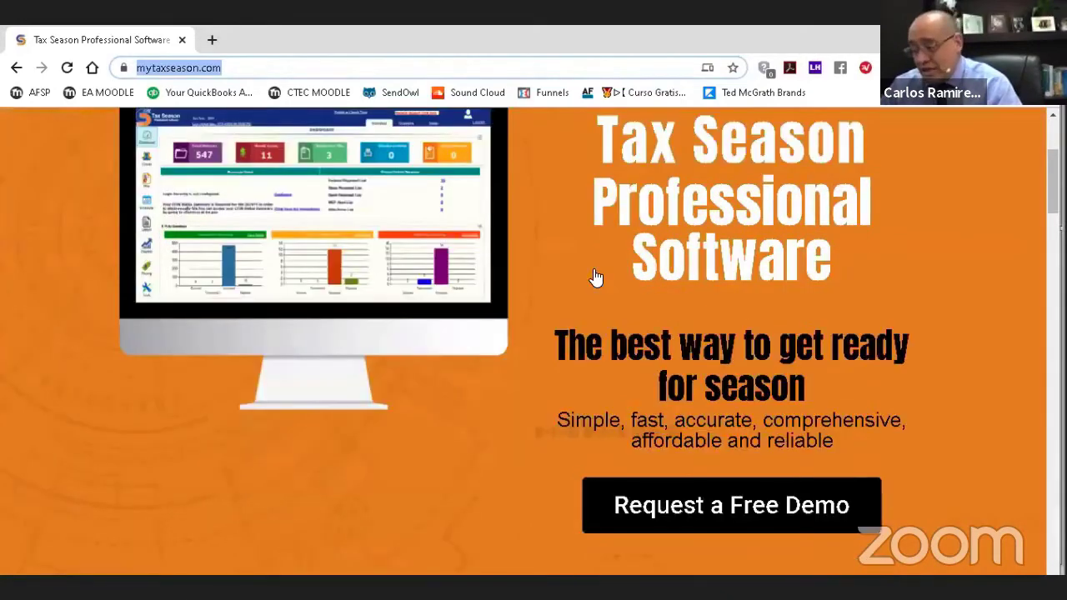
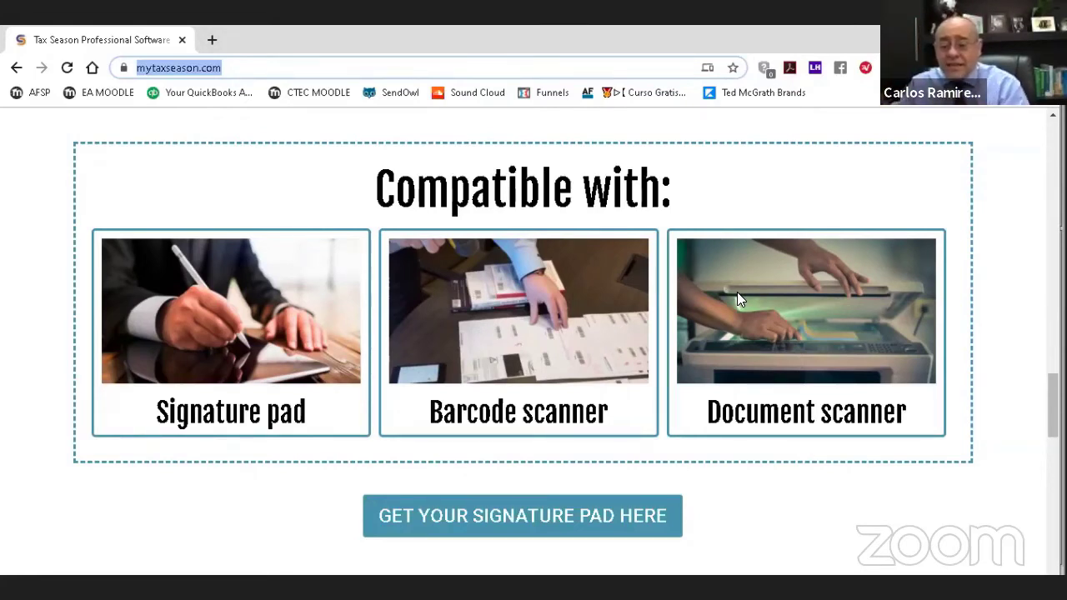
pyautogui.scroll(-5, 657, 330)
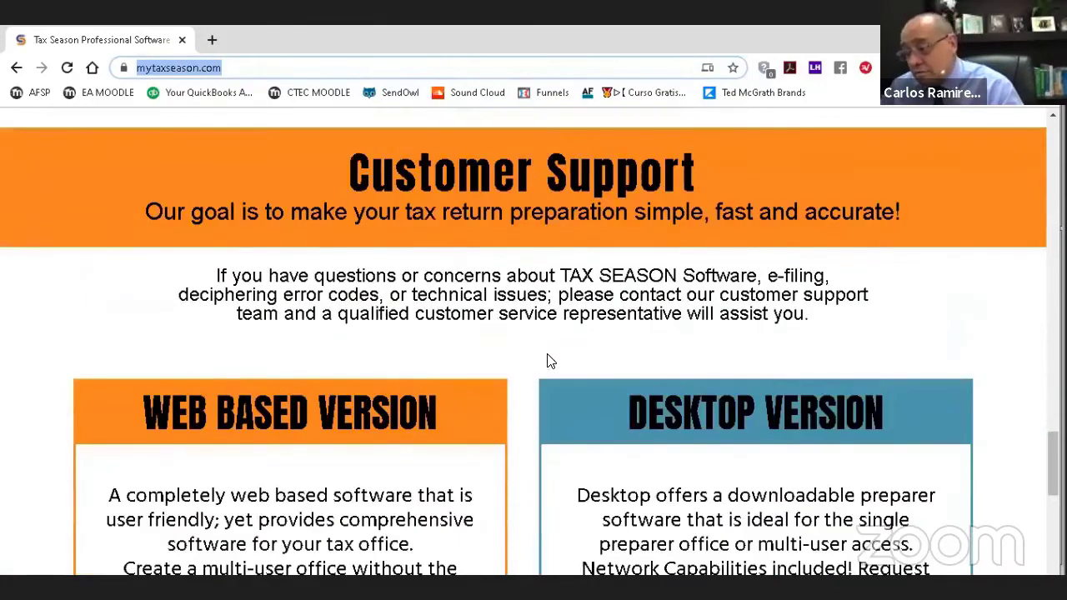
pyautogui.scroll(-3, 549, 360)
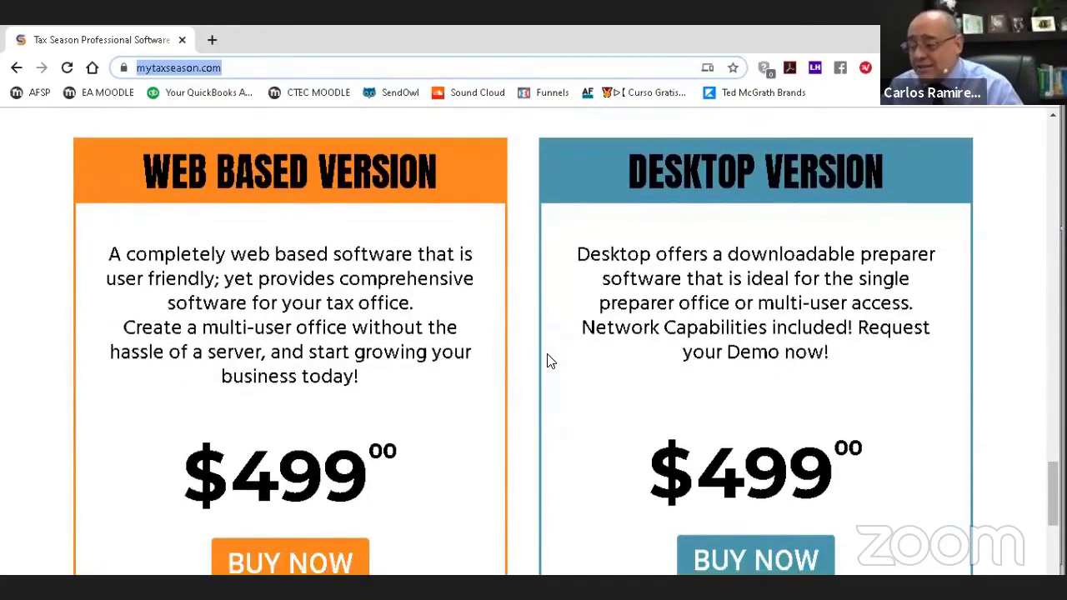
pyautogui.scroll(-1, 549, 360)
pyautogui.scroll(1, 549, 360)
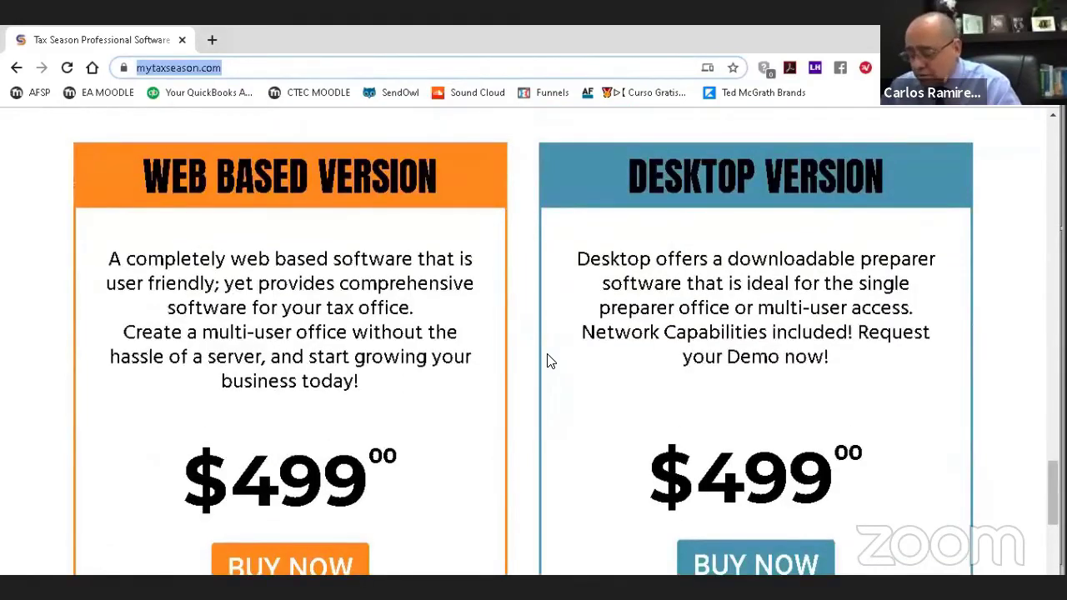
pyautogui.hotkey('ctrl', '-')
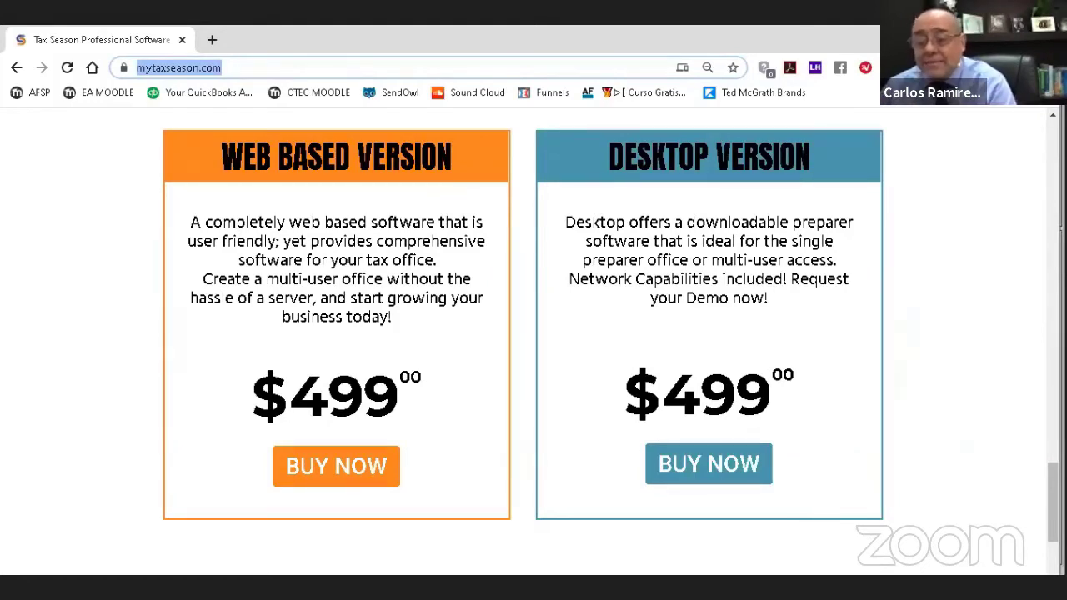
# - Read the customer testimonials below the version offers and go back up to the compatible devices section
pyautogui.click(98, 265)
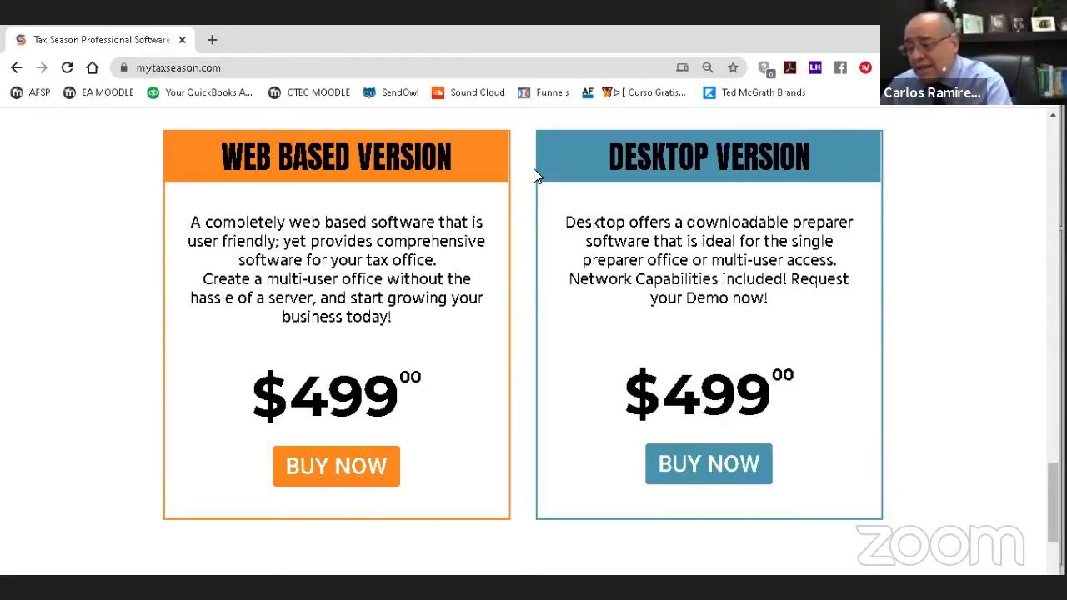
pyautogui.scroll(-4, 564, 131)
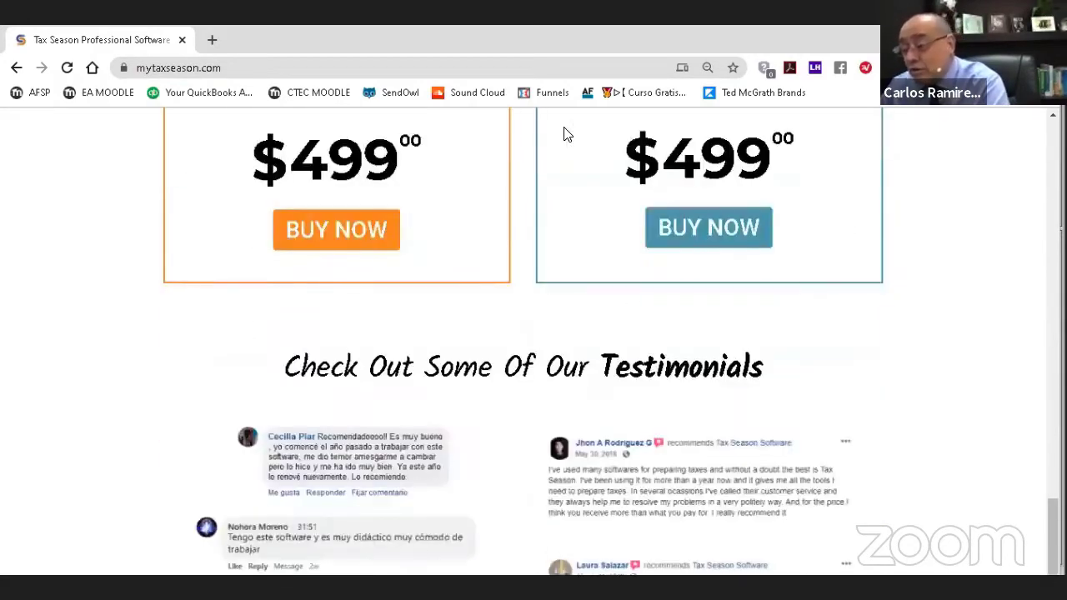
pyautogui.scroll(-1, 564, 132)
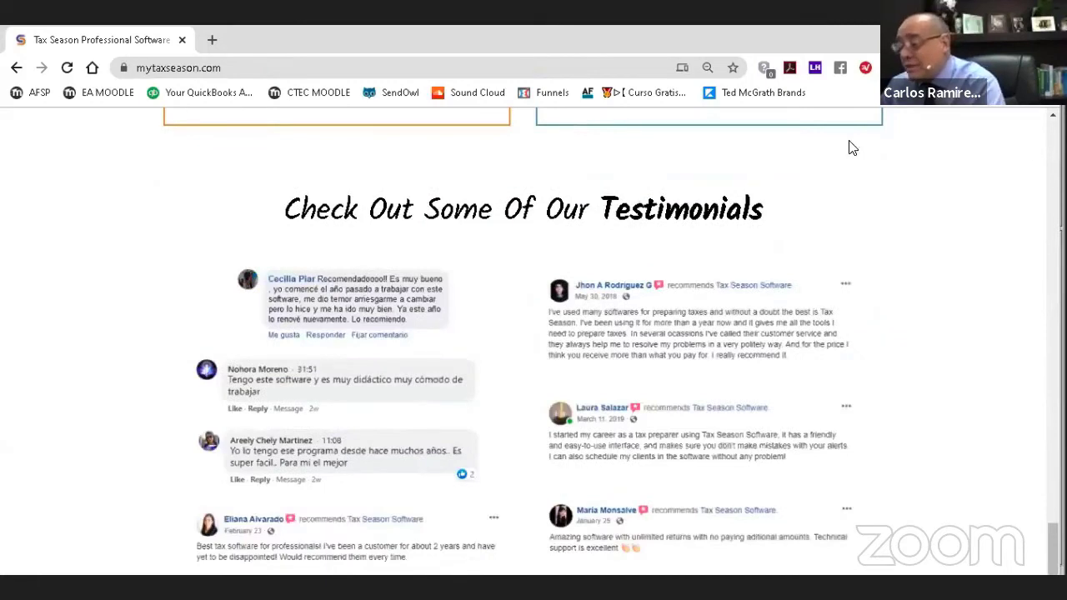
pyautogui.scroll(-1, 391, 260)
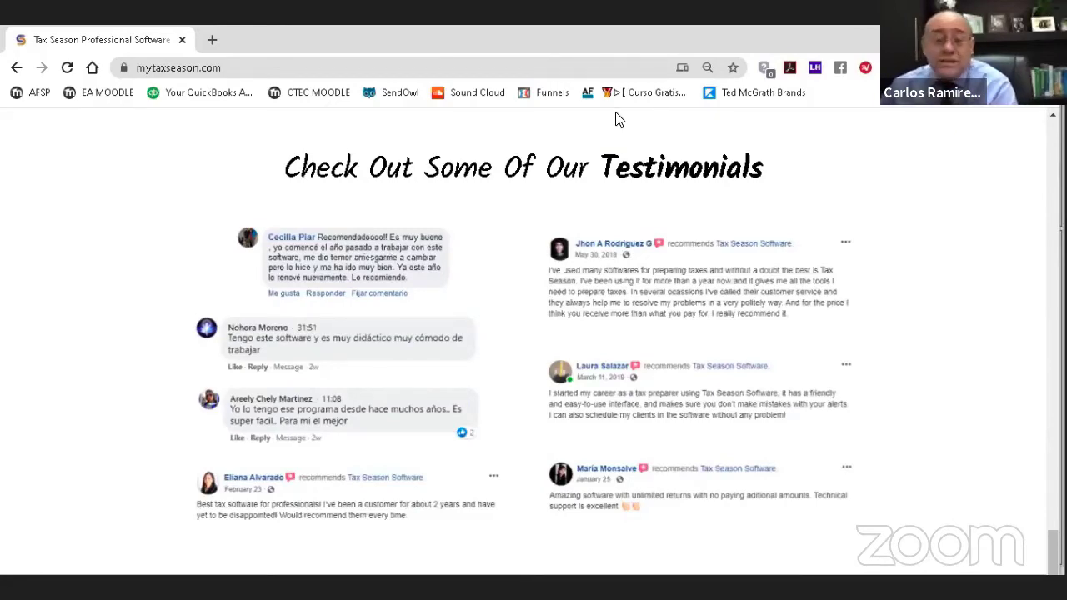
pyautogui.scroll(5, 431, 291)
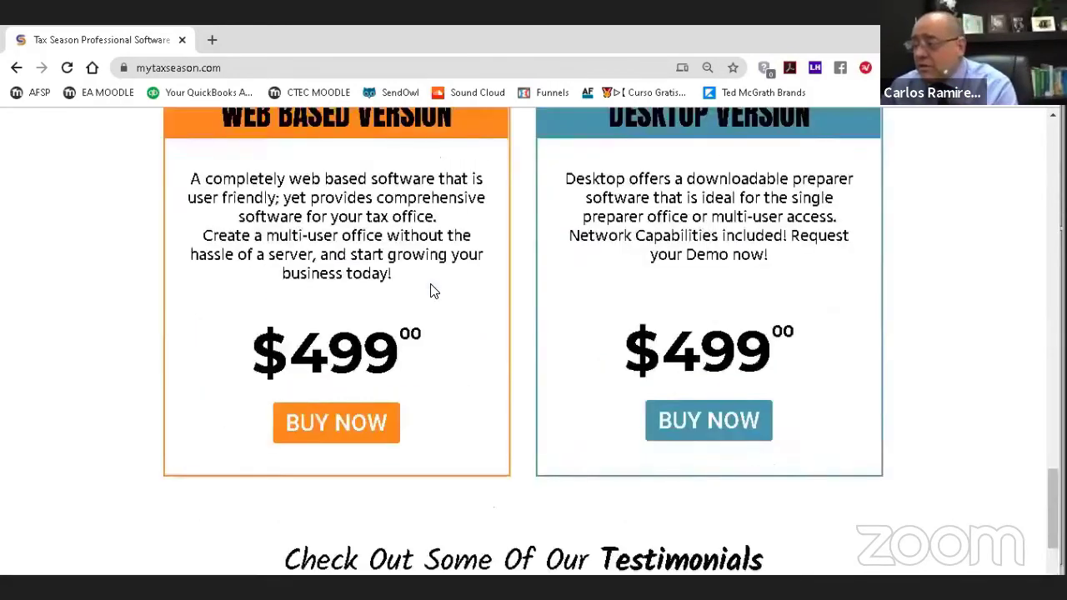
pyautogui.scroll(14, 431, 291)
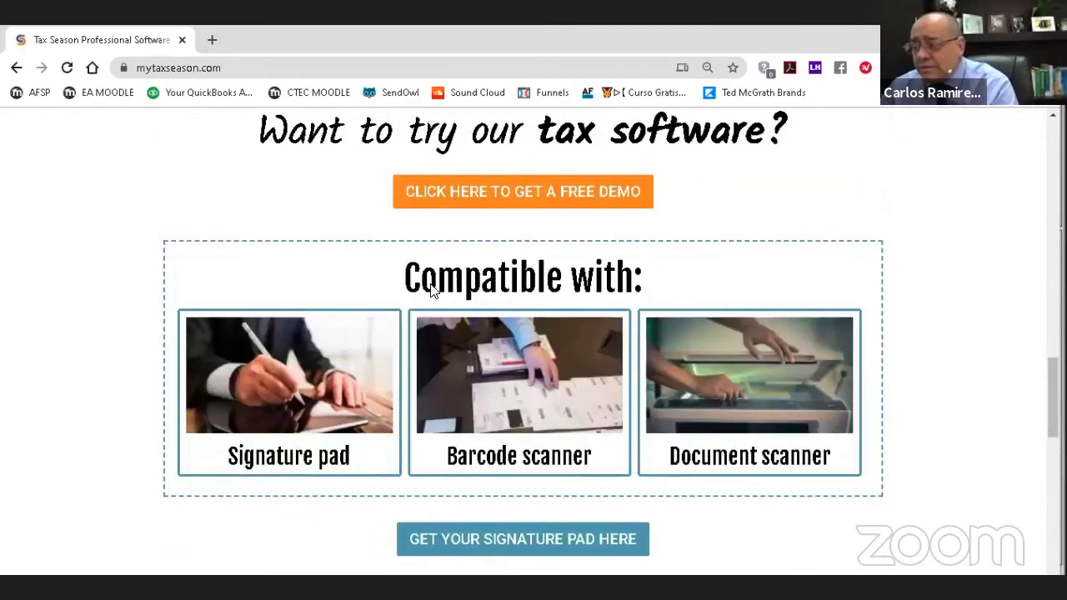
# - Examine the home page's benefits list, its header section, and the web-based and desktop version offers
pyautogui.scroll(5, 430, 290)
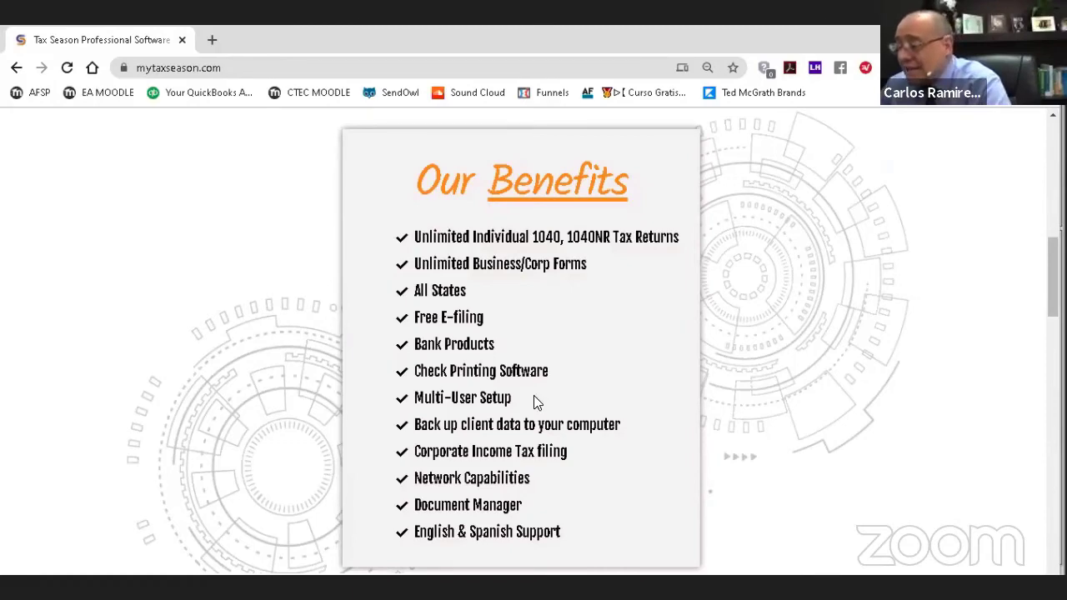
pyautogui.scroll(-2, 534, 398)
pyautogui.scroll(10, 534, 396)
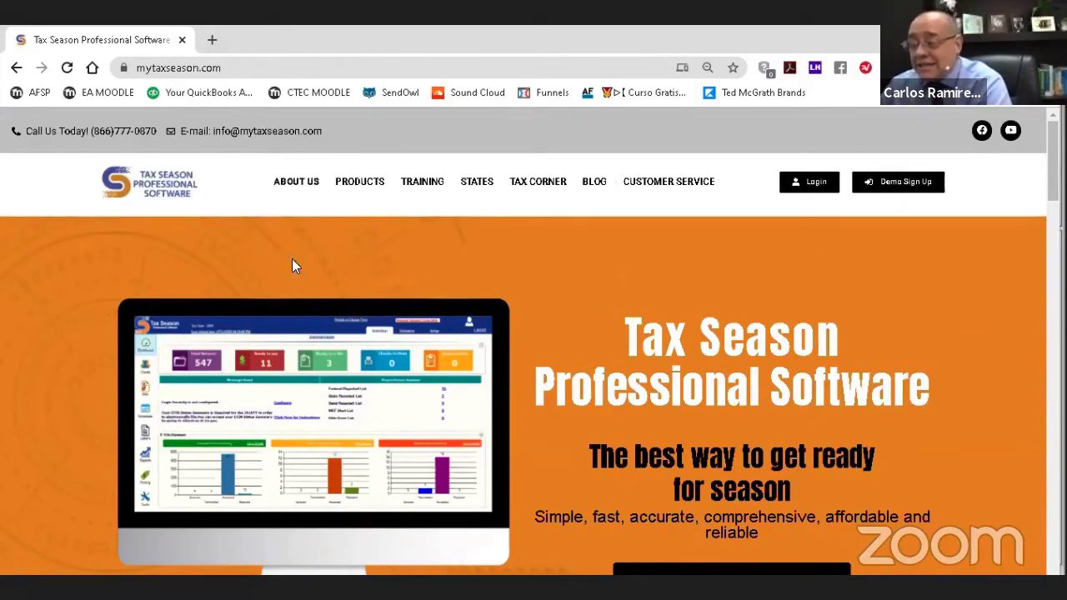
pyautogui.scroll(-15, 296, 267)
pyautogui.scroll(-8, 304, 271)
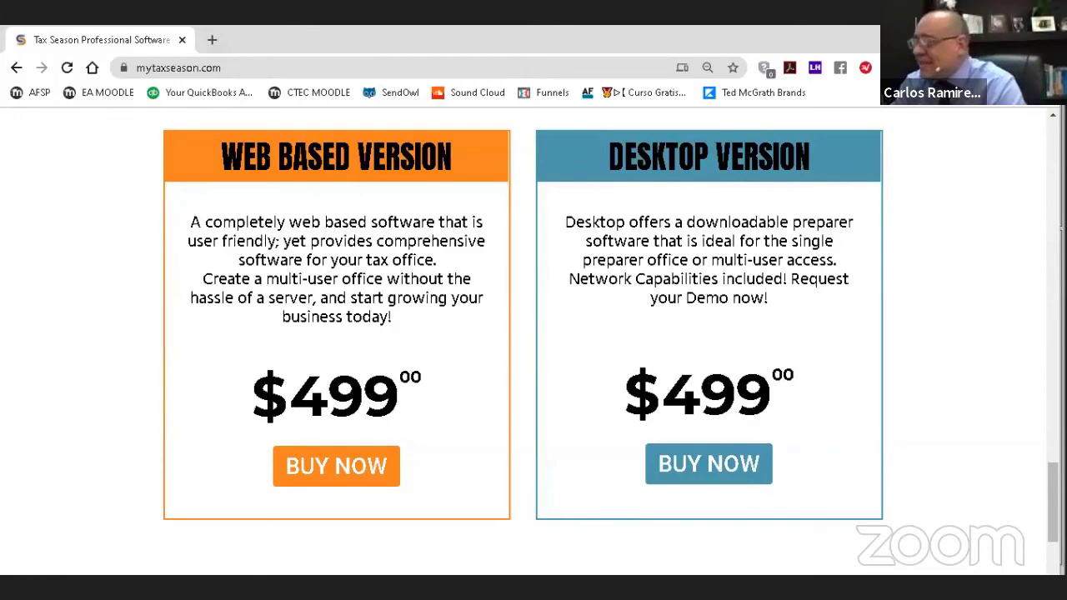
# - Switch to the TaxSeason client return and open its Personal Info page
pyautogui.hotkey('alt', 'Tab')
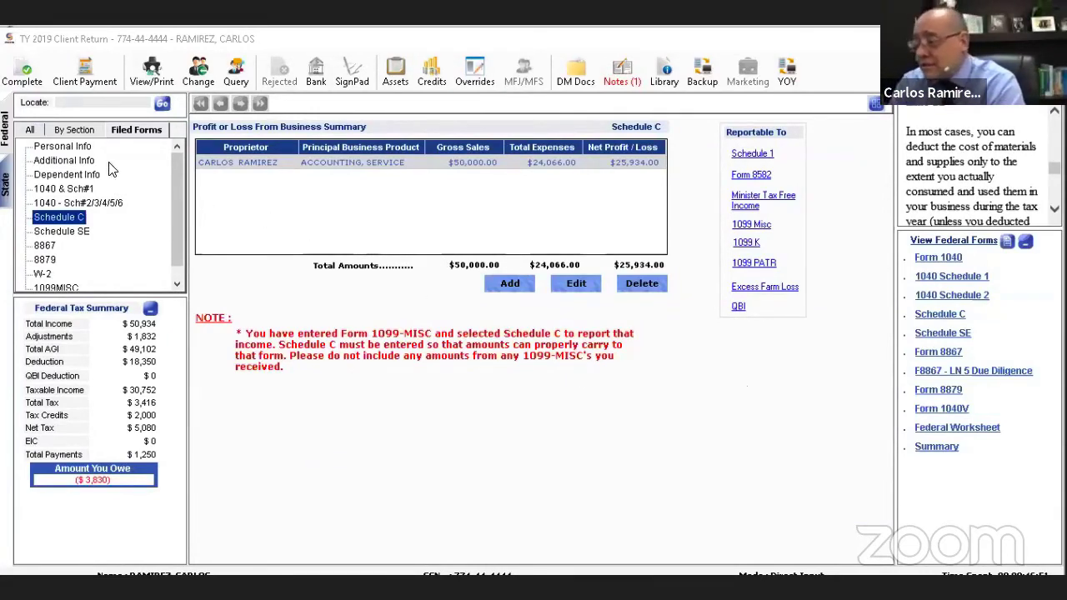
pyautogui.click(55, 150)
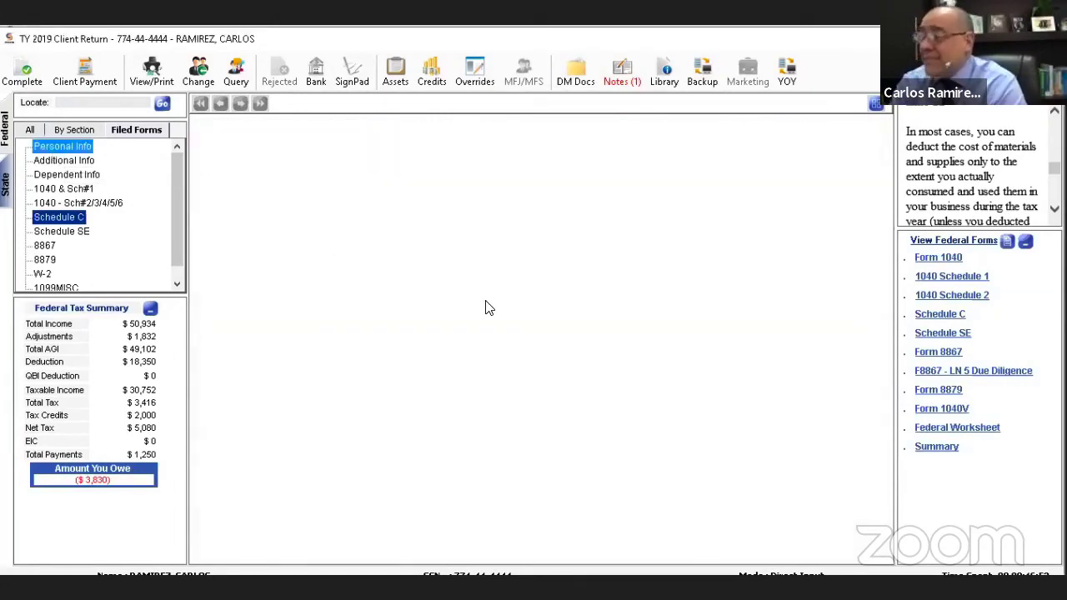
# - View the return's generated Schedule C form and examine its income, expenses, home-use expense line 30 and net profit line 31
pyautogui.click(943, 316)
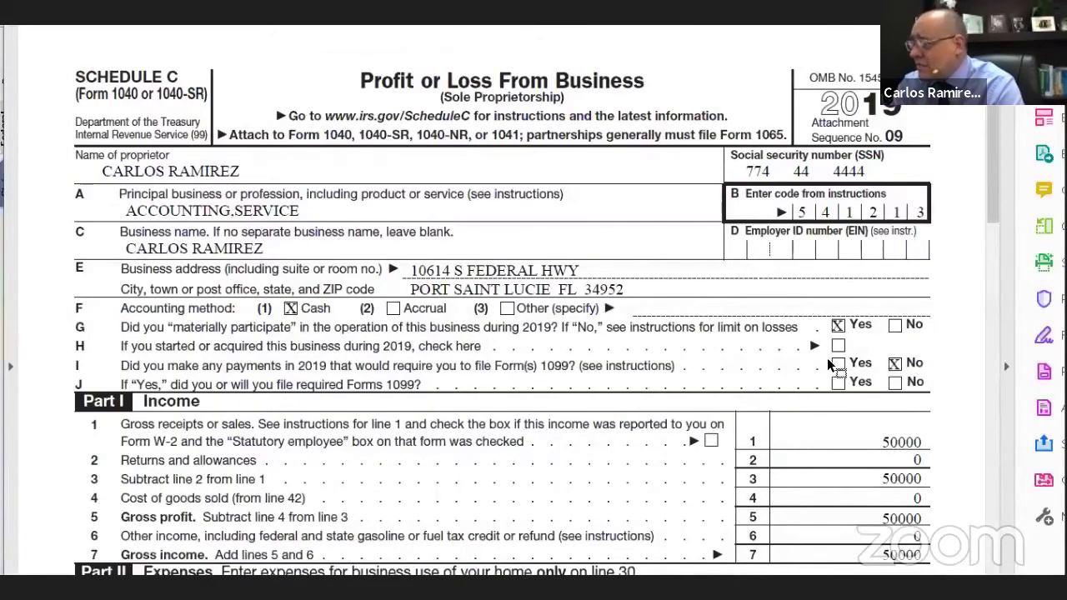
pyautogui.scroll(-5, 829, 364)
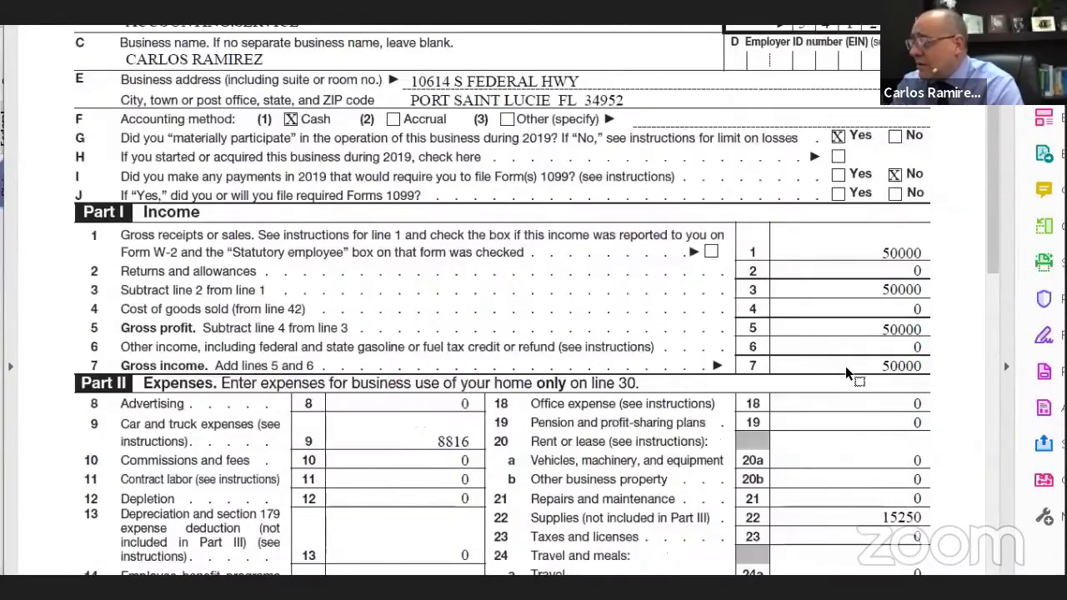
pyautogui.scroll(-9, 846, 366)
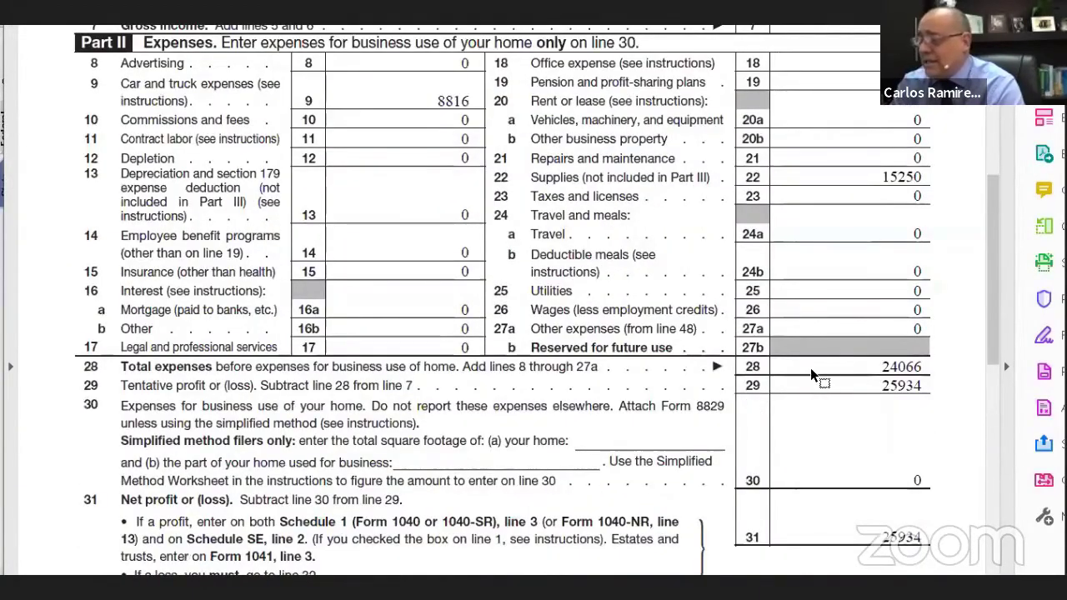
pyautogui.scroll(-2, 811, 368)
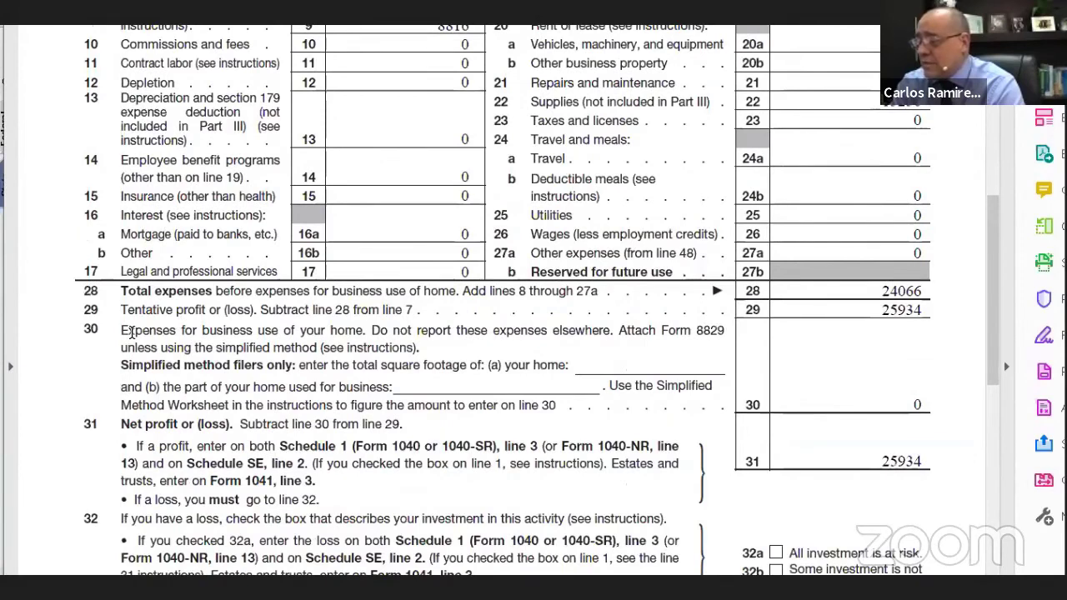
pyautogui.moveTo(126, 332); pyautogui.dragTo(624, 268)
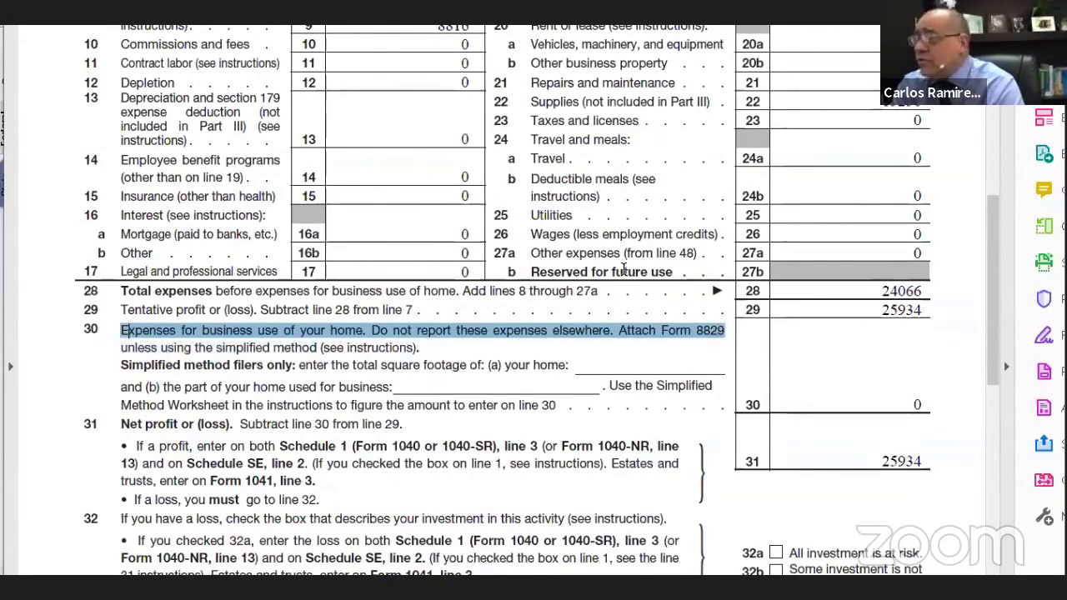
pyautogui.click(610, 205)
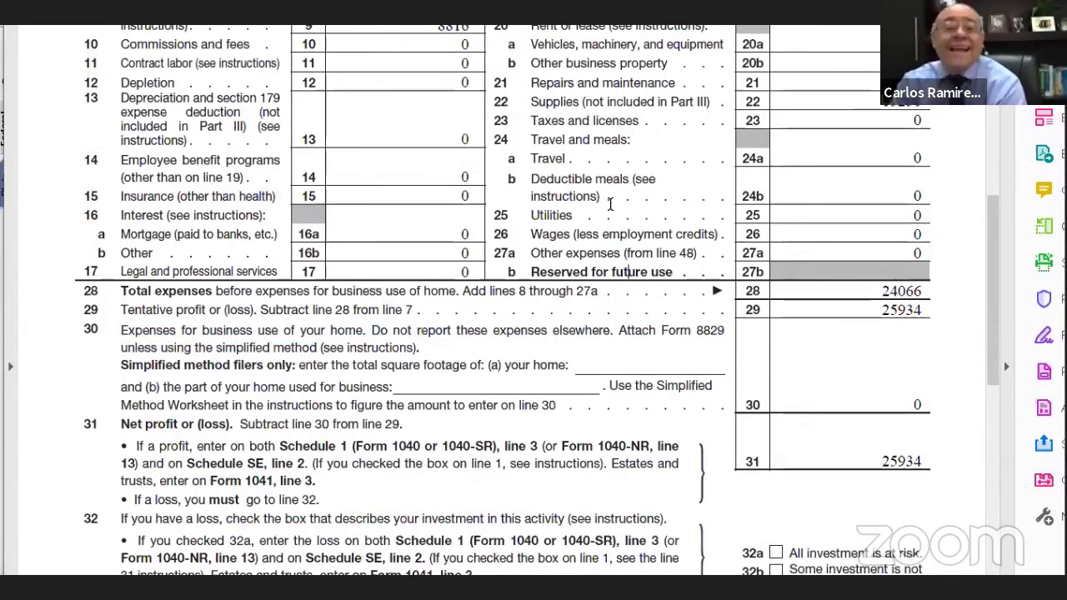
pyautogui.scroll(6, 611, 205)
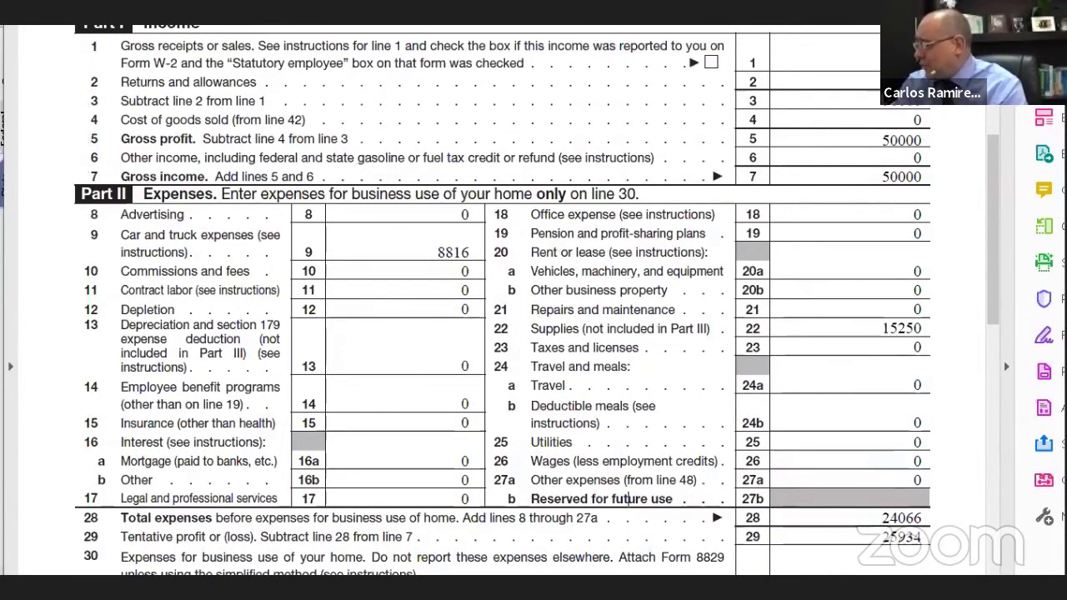
# - Switch back to the TaxSeason client return and view the bank information at the end of Personal Info
pyautogui.hotkey('alt', 'Tab')
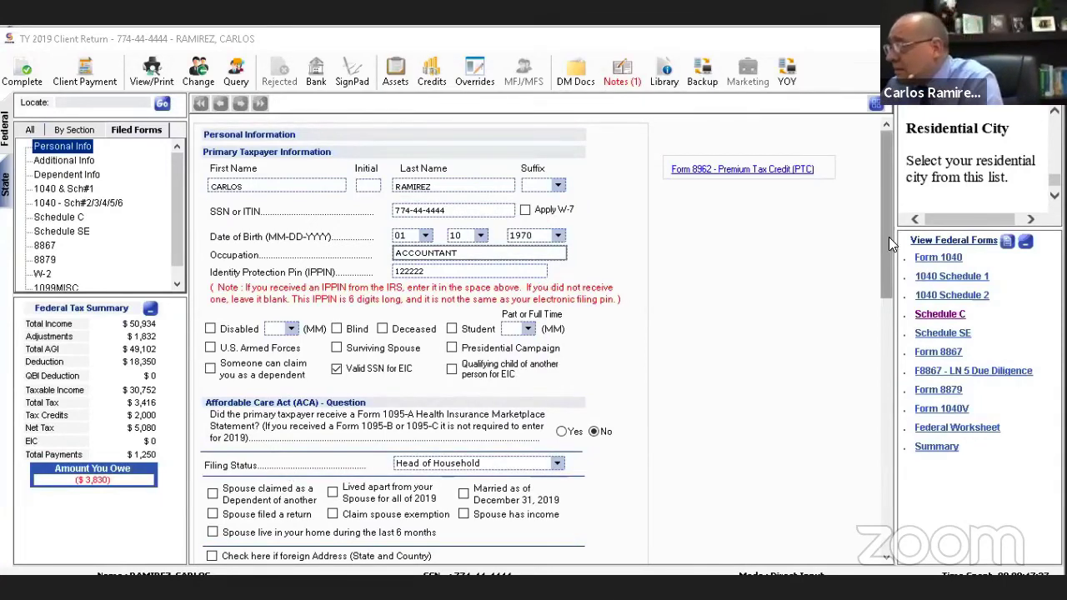
pyautogui.moveTo(888, 237); pyautogui.dragTo(886, 542)
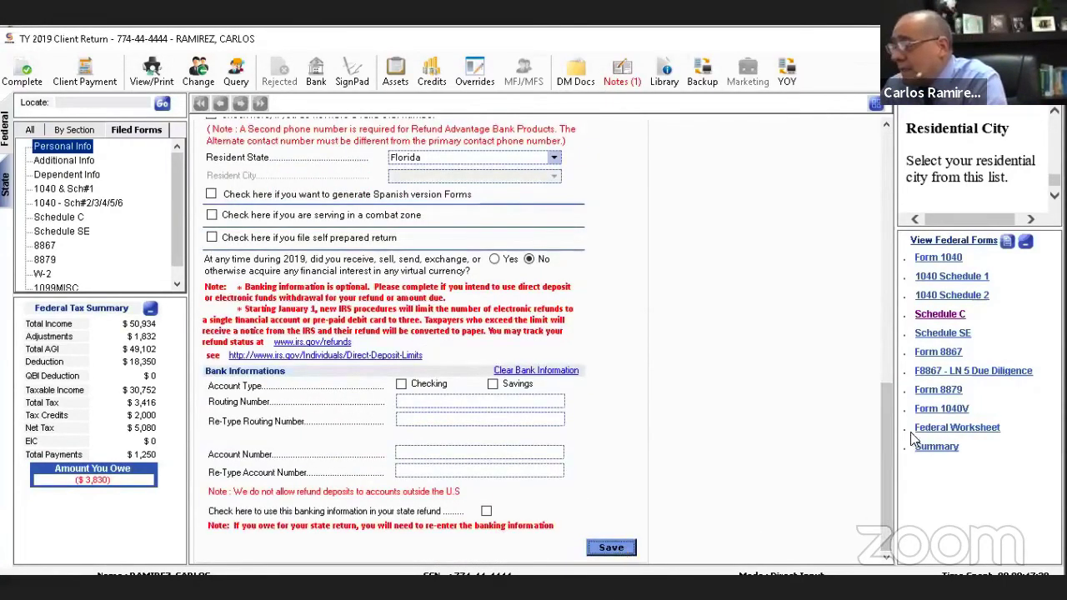
# - Run the completion check again, close its issue report, and leave the return for the client's summary page
pyautogui.click(26, 84)
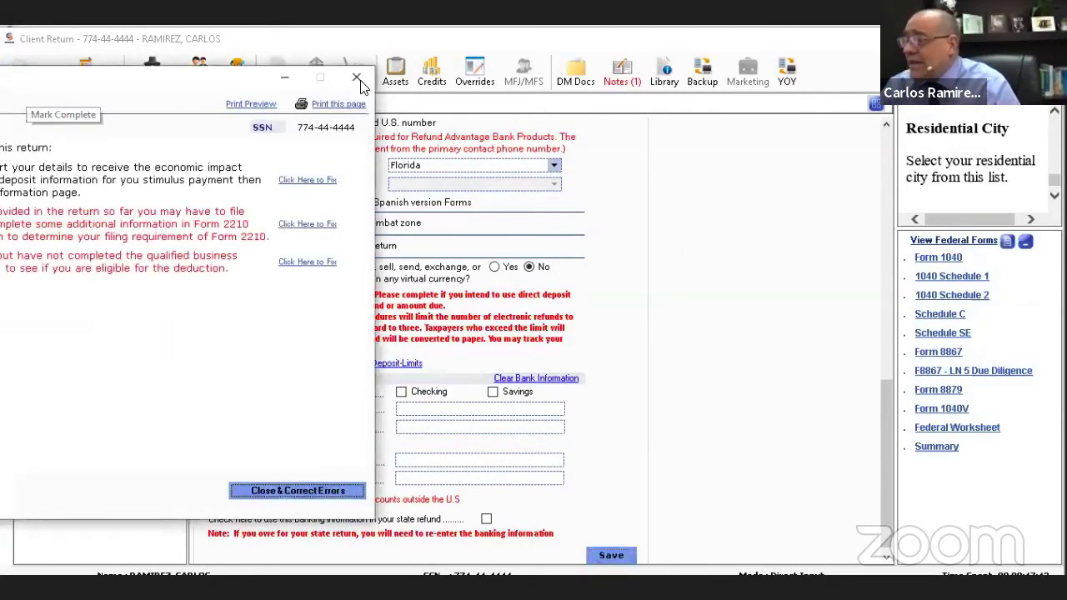
pyautogui.click(359, 80)
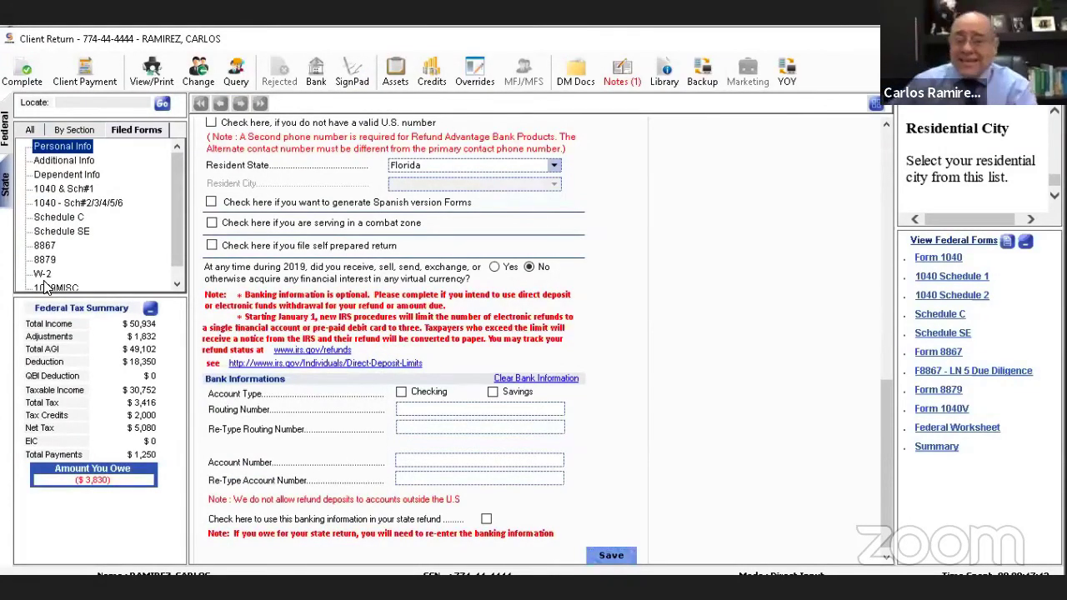
pyautogui.press('Escape')
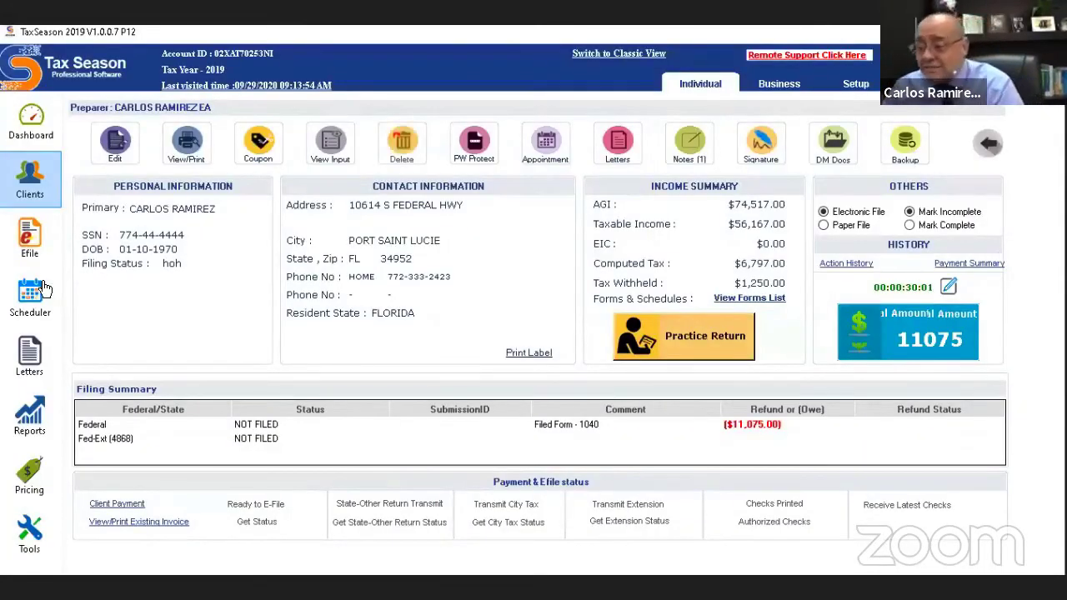
pyautogui.click(41, 182)
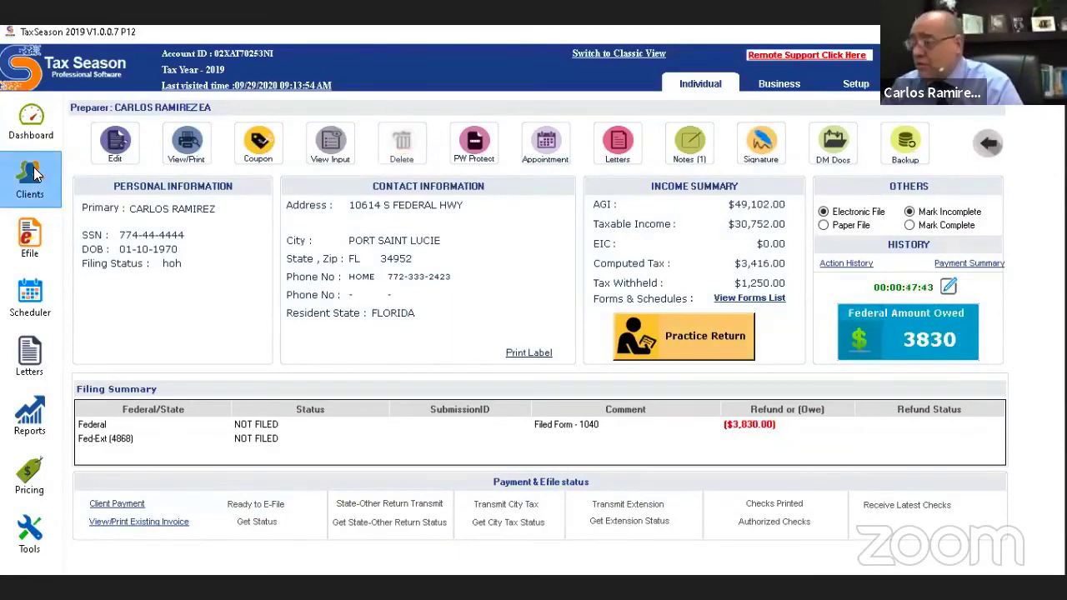
# - Open the individual dashboard and view its ready-to-e-file returns and the bank queued return summary
pyautogui.click(31, 131)
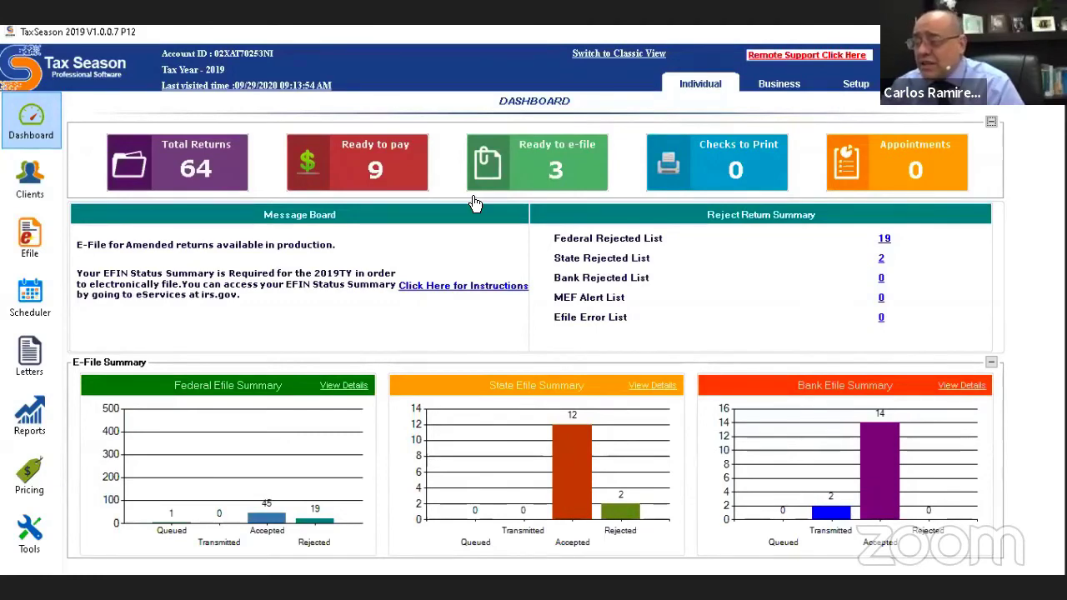
pyautogui.click(554, 167)
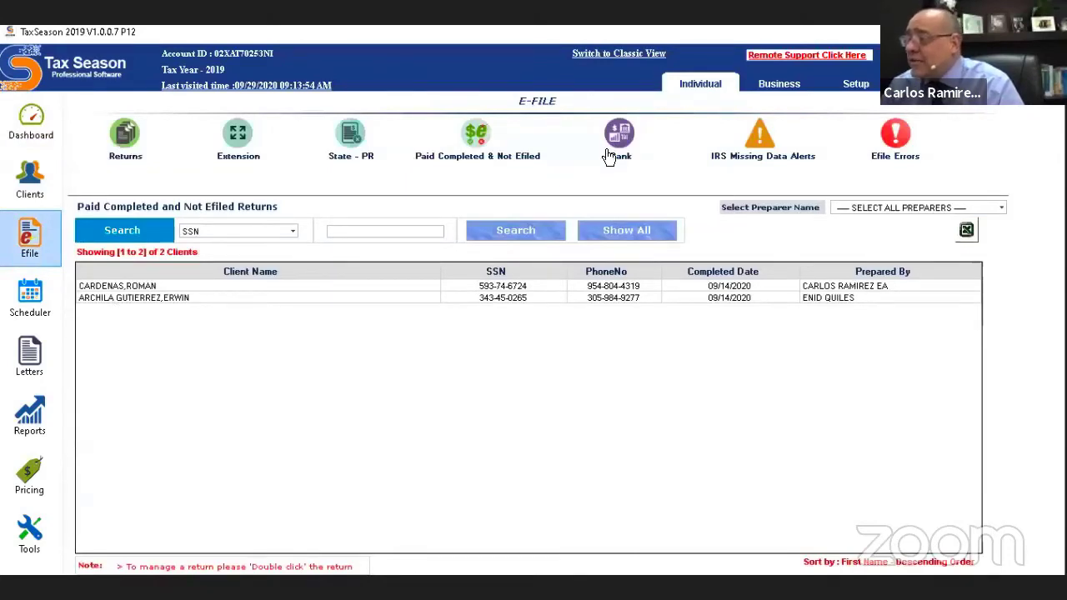
pyautogui.click(609, 156)
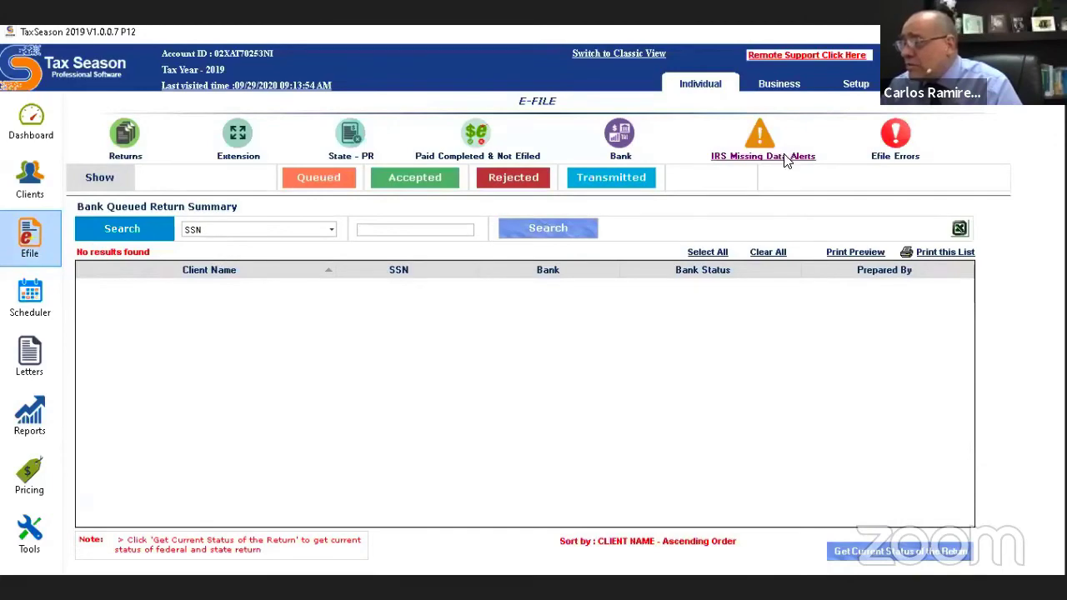
# - Look through the business client lists for forms 1120S, 1120, 1065 and 990, open the business dashboard, and go back to the individual section
pyautogui.click(776, 86)
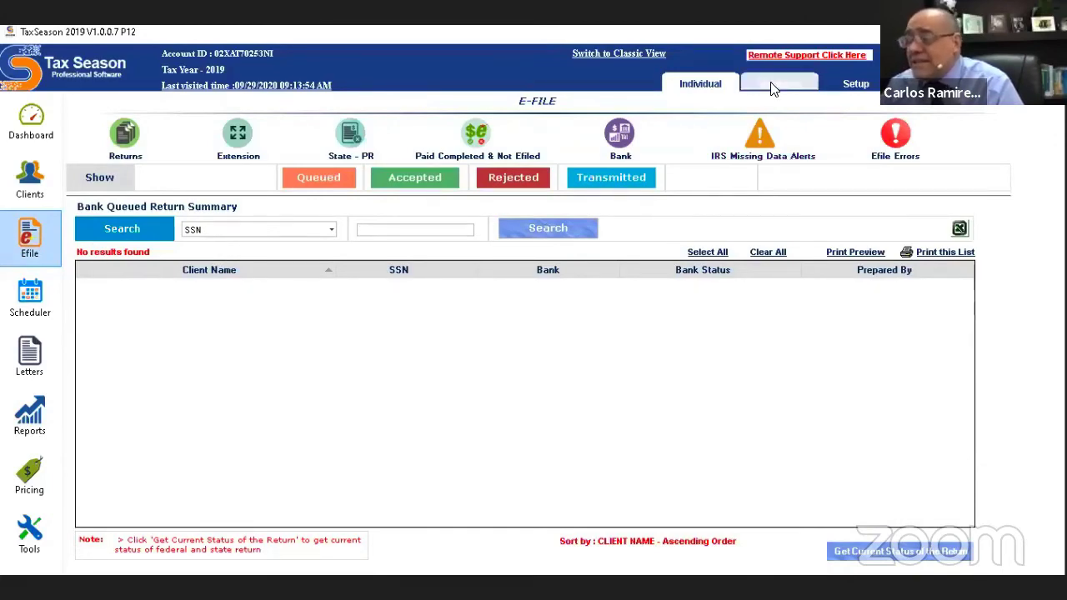
pyautogui.click(71, 216)
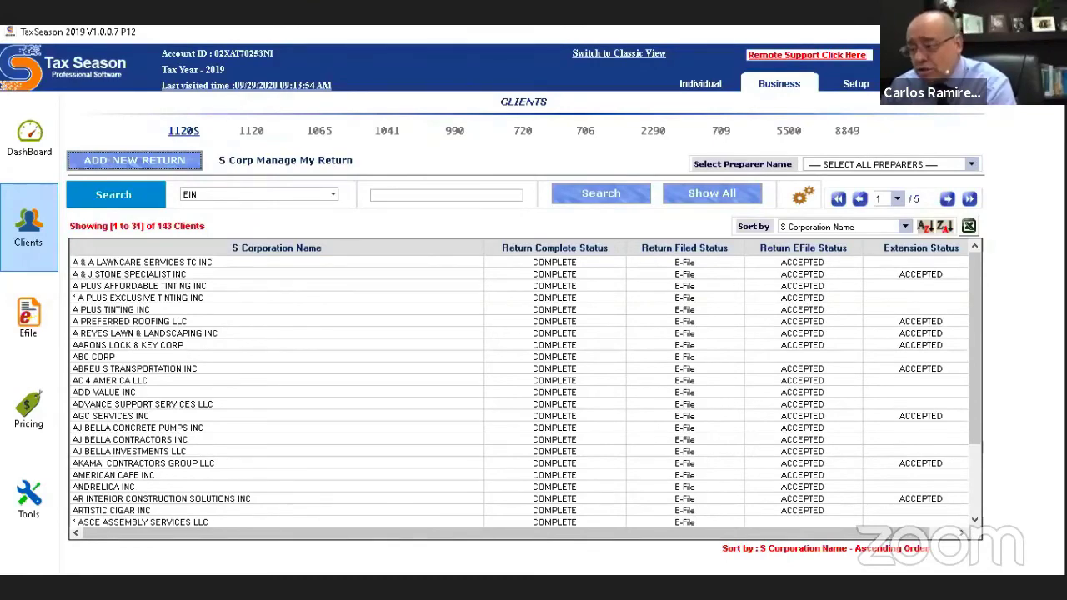
pyautogui.click(252, 137)
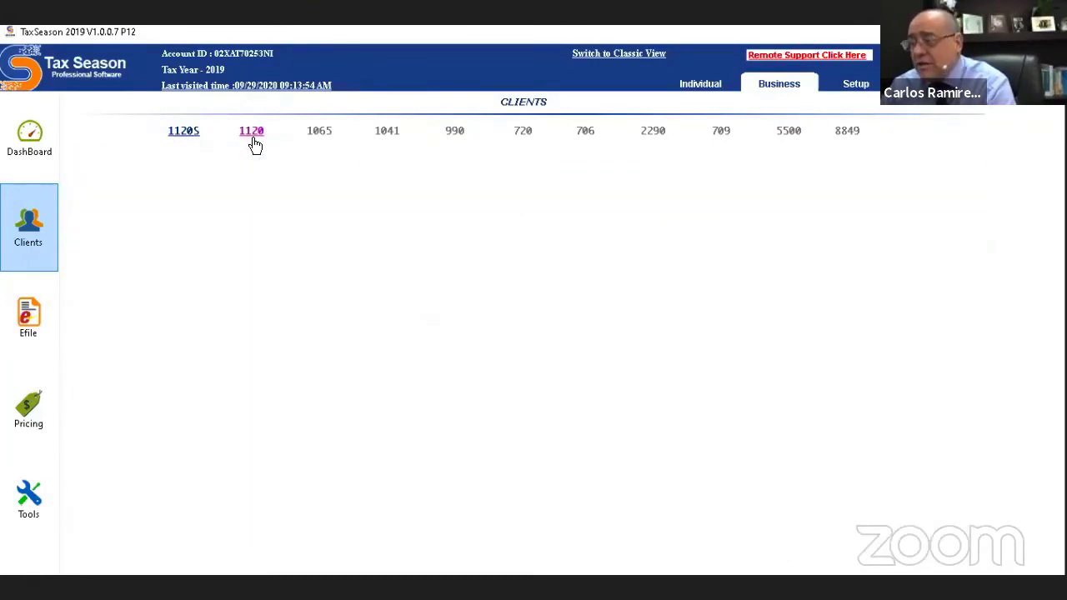
pyautogui.click(322, 138)
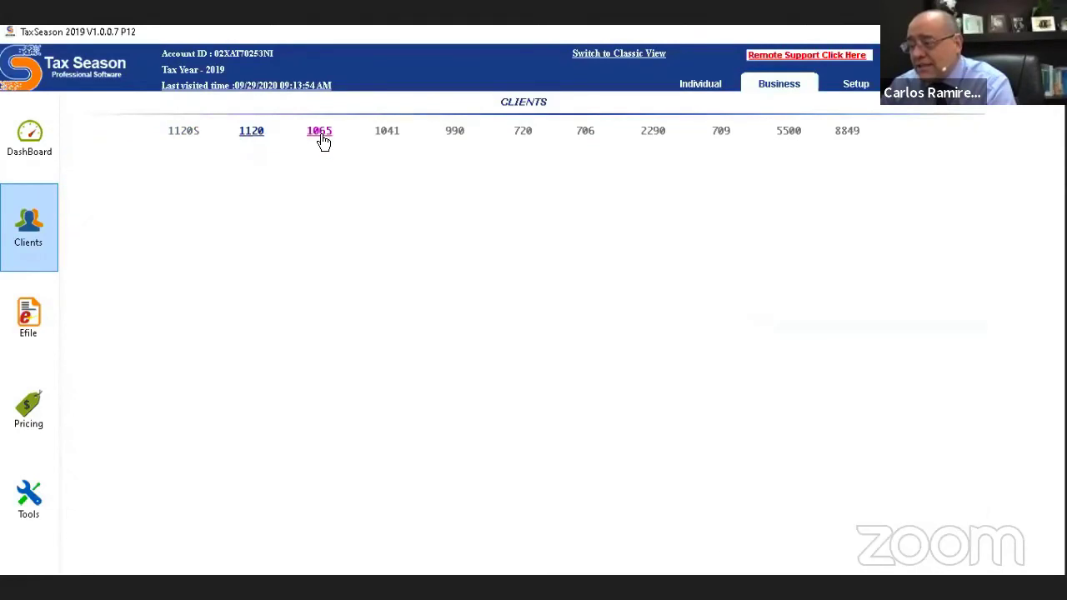
pyautogui.click(458, 136)
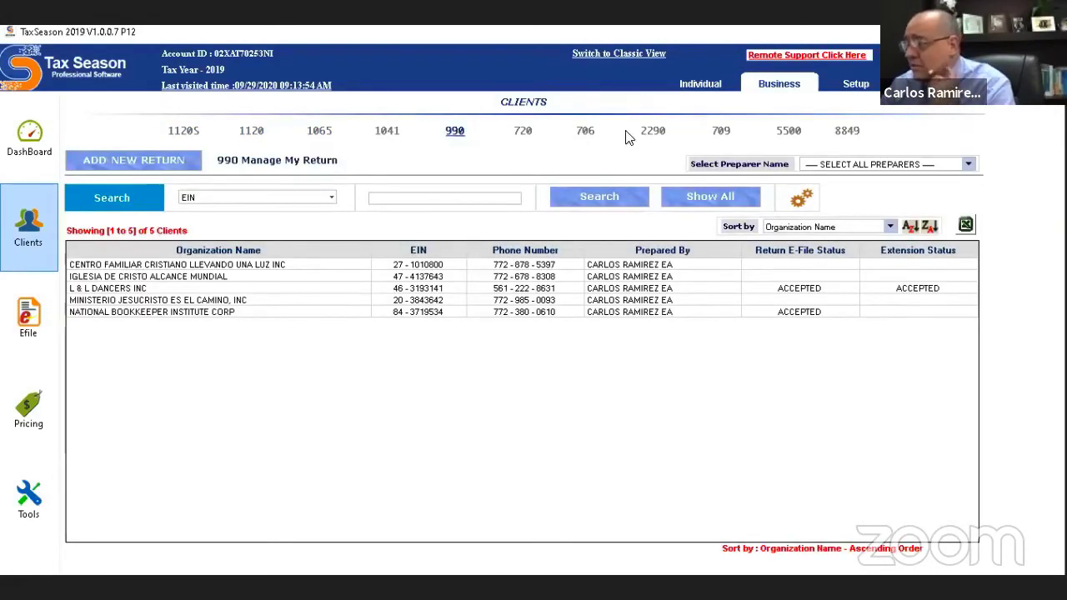
pyautogui.click(32, 148)
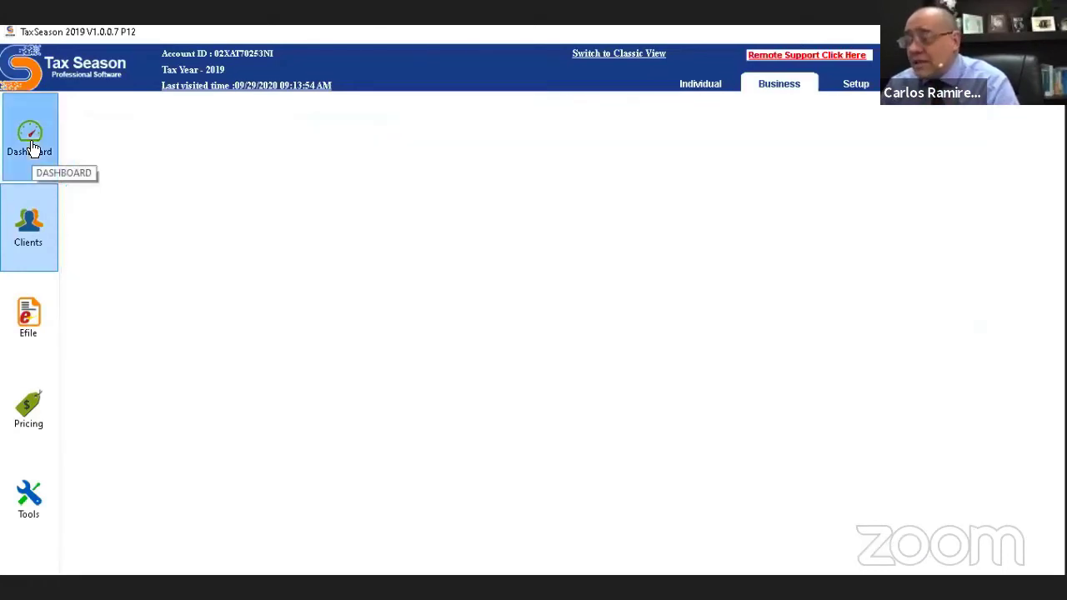
pyautogui.click(700, 87)
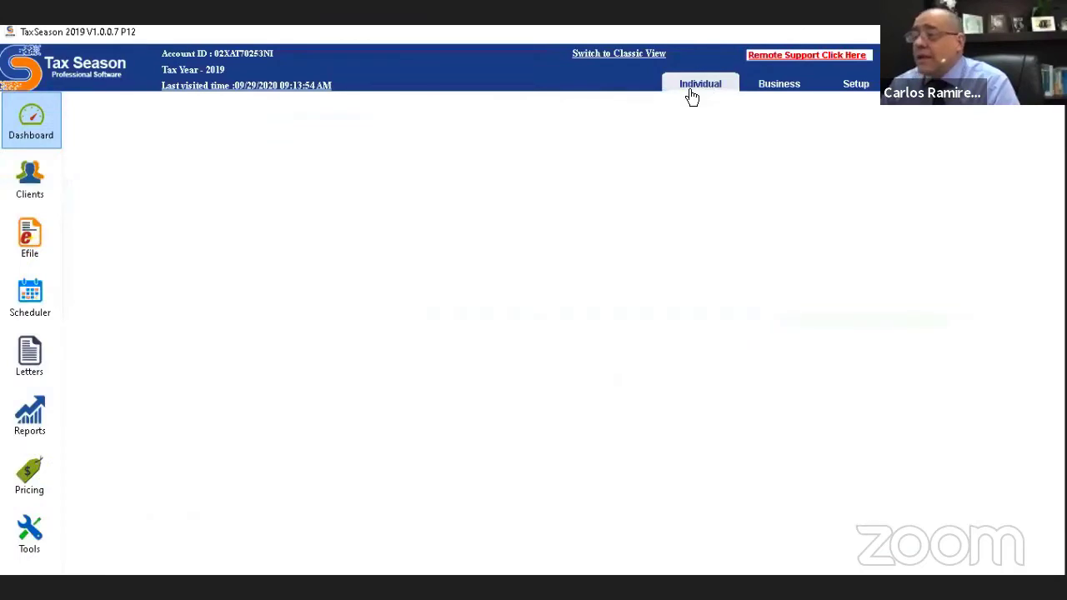